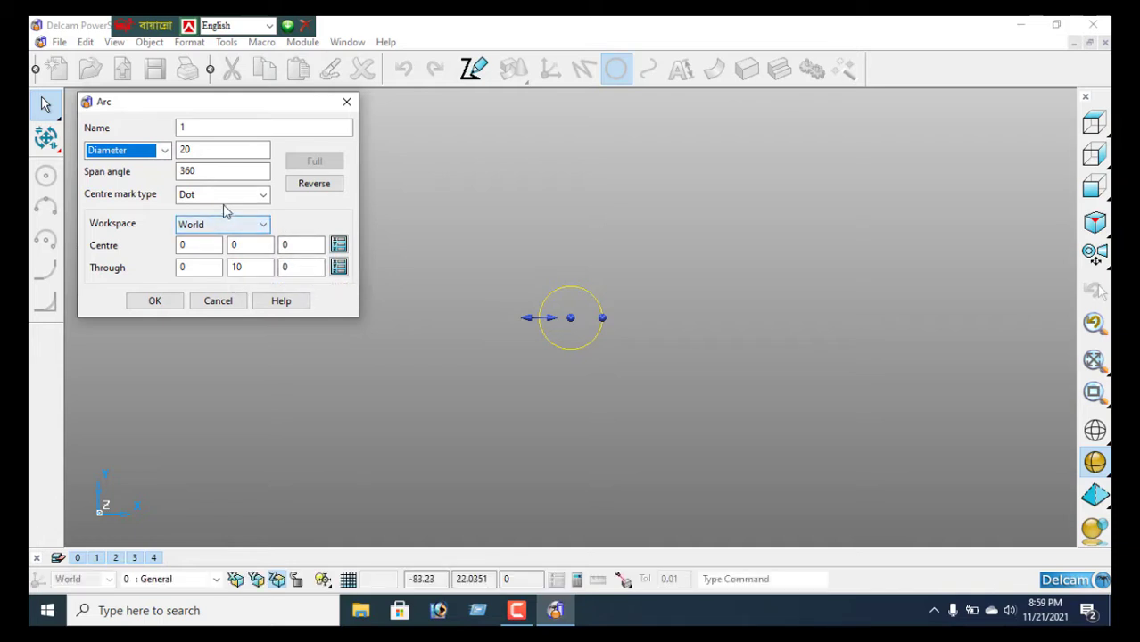
Set the diameter of the circle centred at the origin to 68.
drag(203, 149, 177, 150)
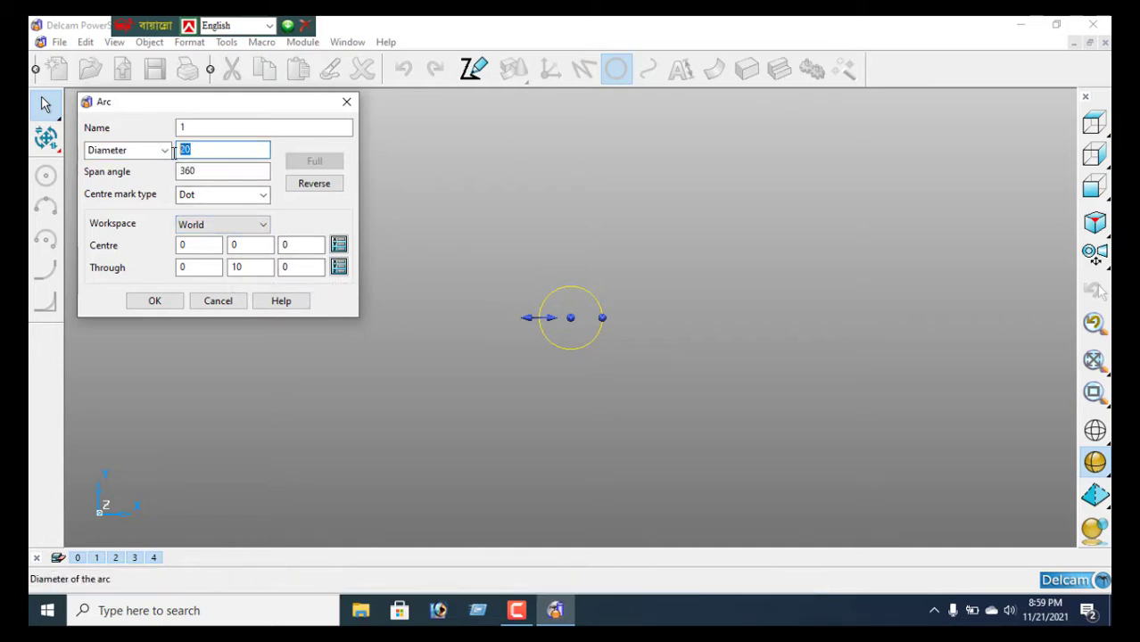
text(68)
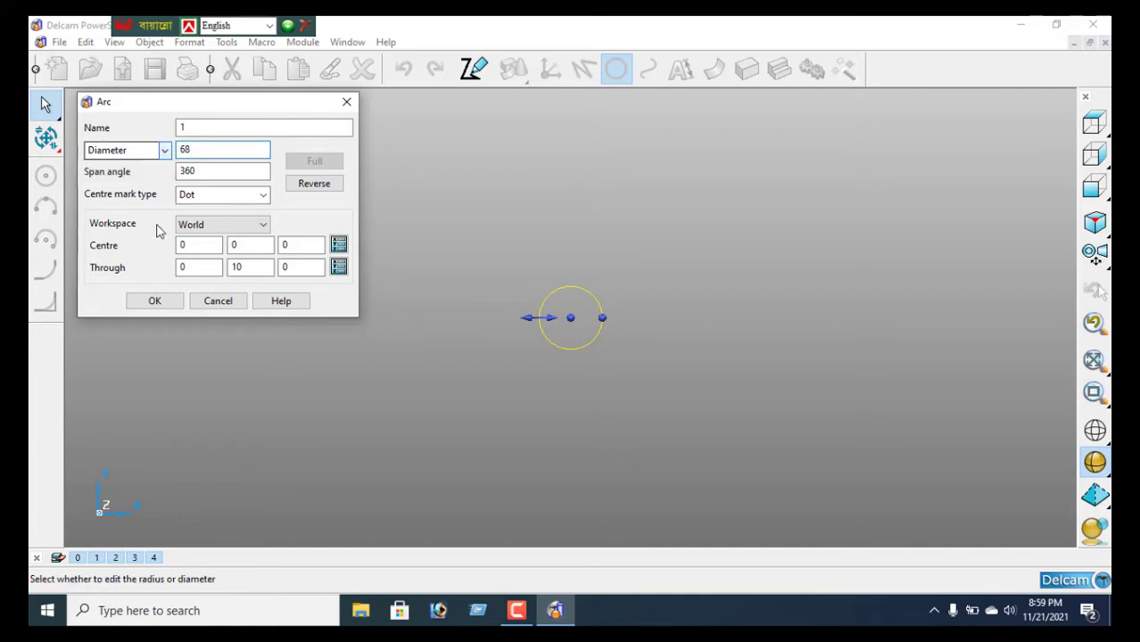
click(156, 303)
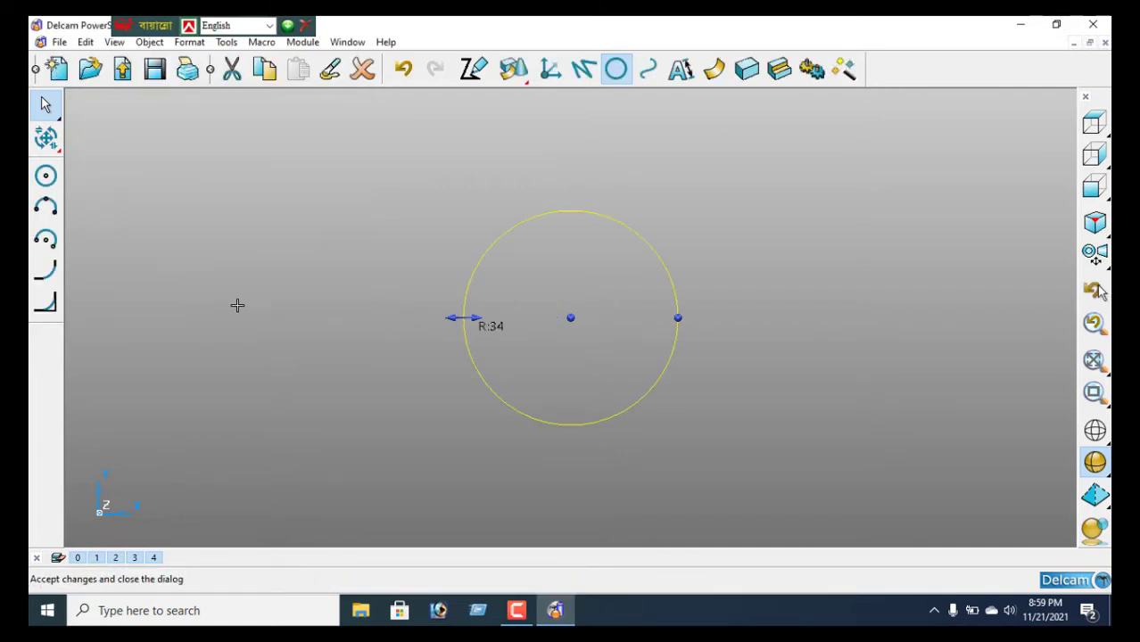
Draw a second full circle concentric with the 68 mm one and set its diameter to 90.
click(615, 69)
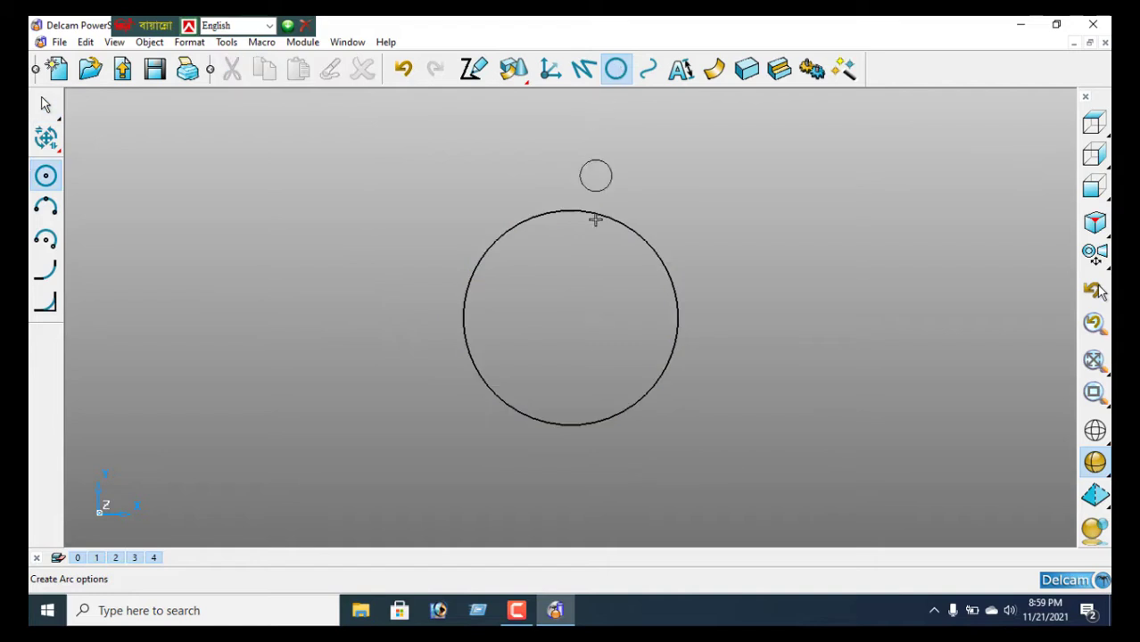
click(571, 317)
right_click(370, 193)
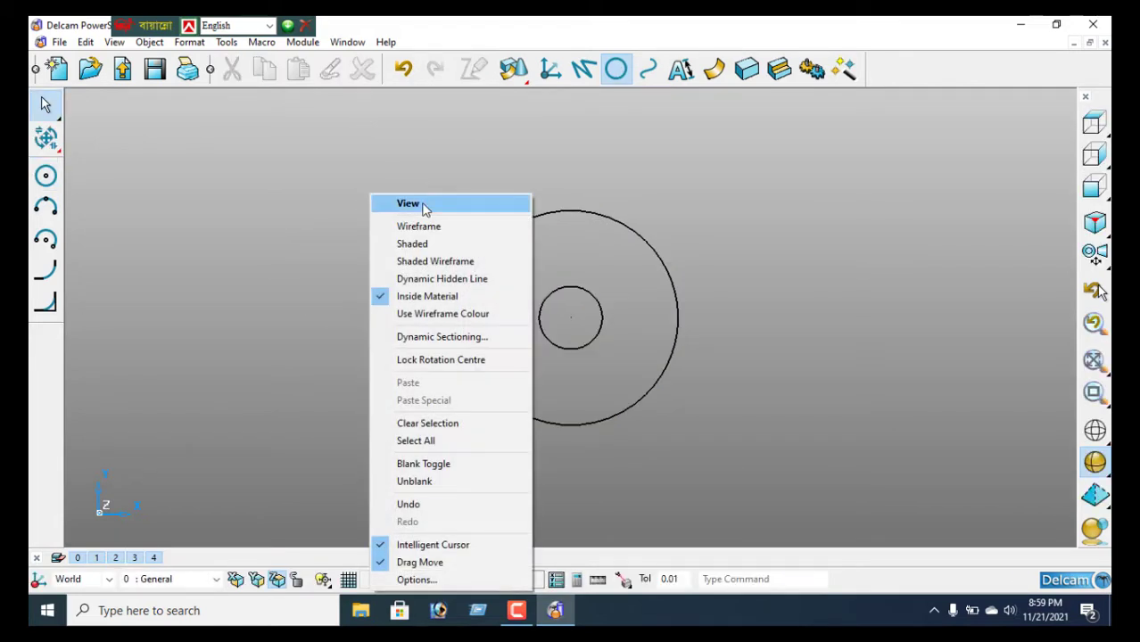
click(425, 205)
click(601, 319)
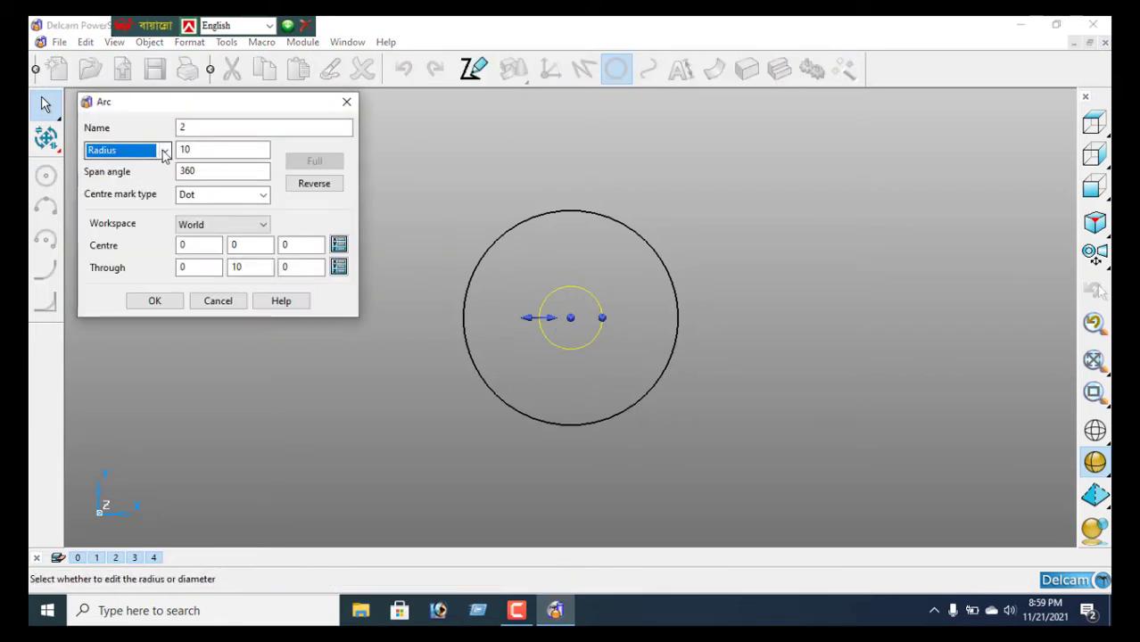
click(164, 152)
click(140, 183)
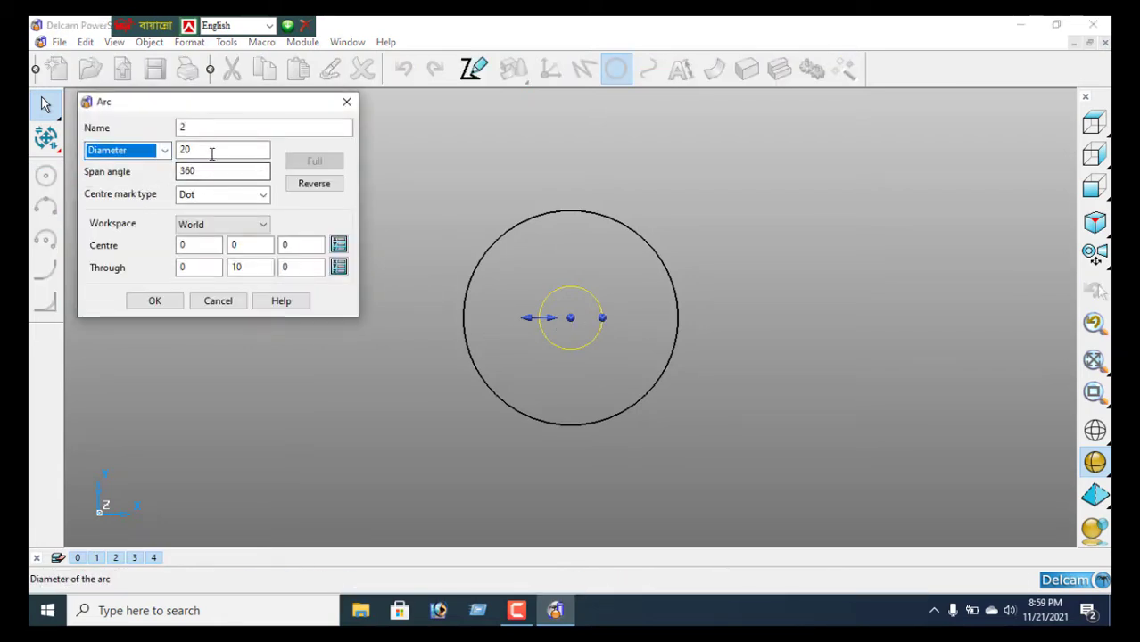
drag(212, 151, 179, 151)
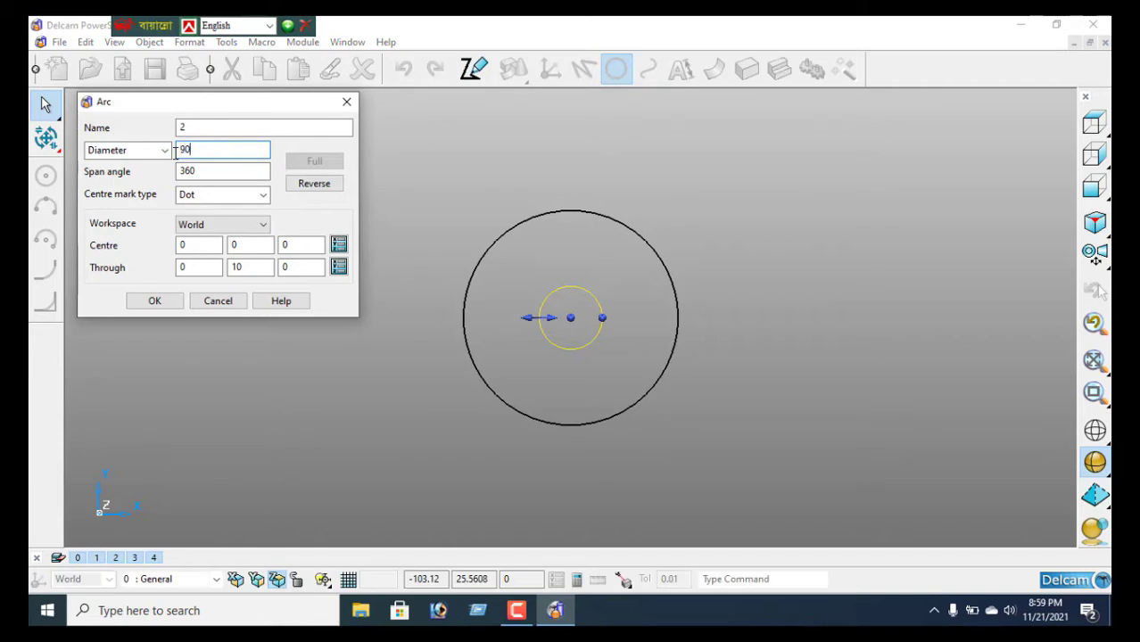
click(145, 301)
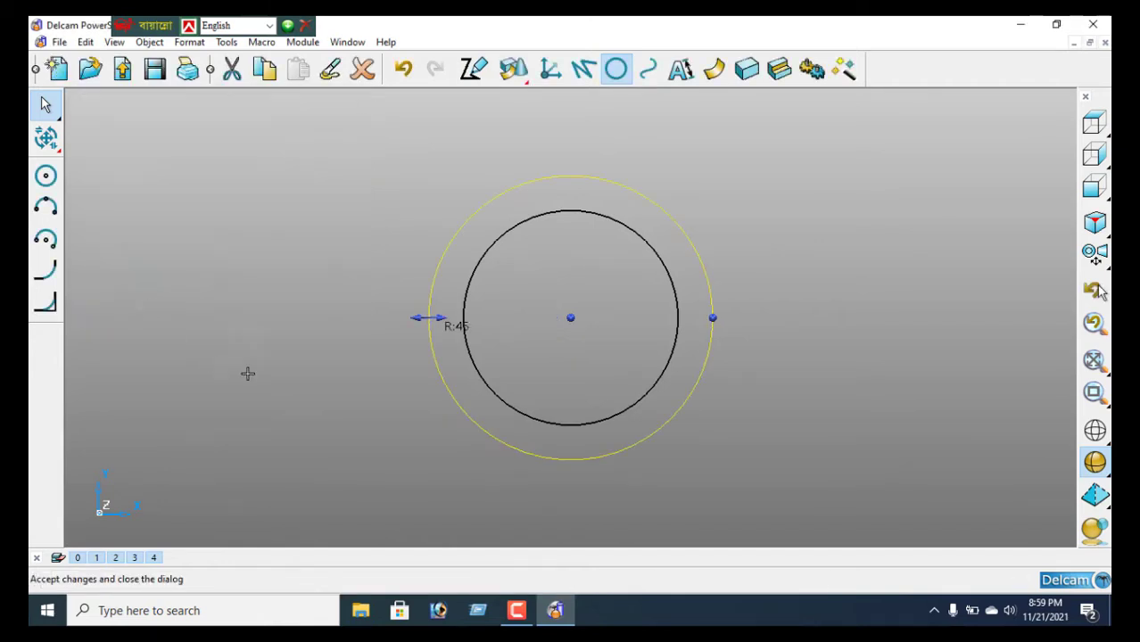
Draw a horizontal line through the circles' centre and a vertical line from the centre up past the outer circle.
click(583, 73)
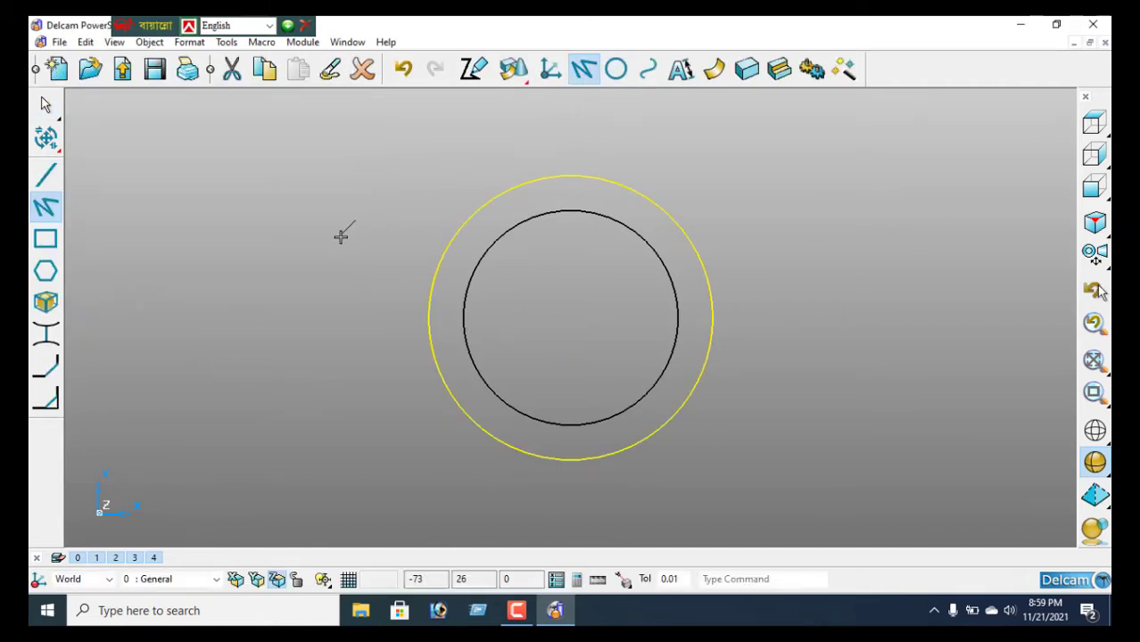
click(46, 175)
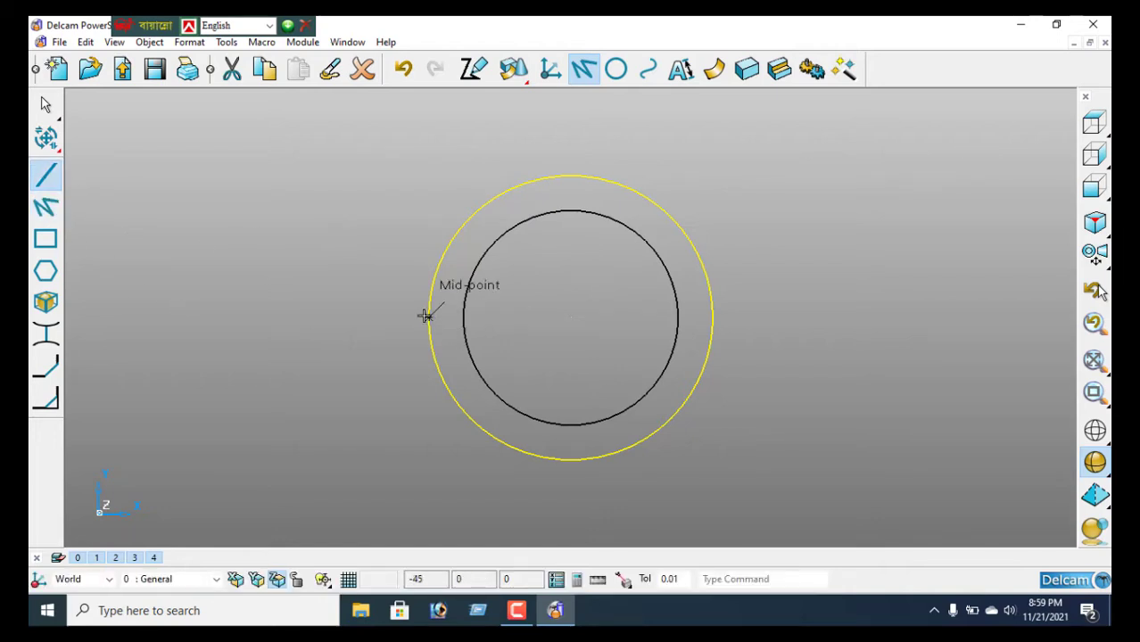
click(379, 317)
click(832, 316)
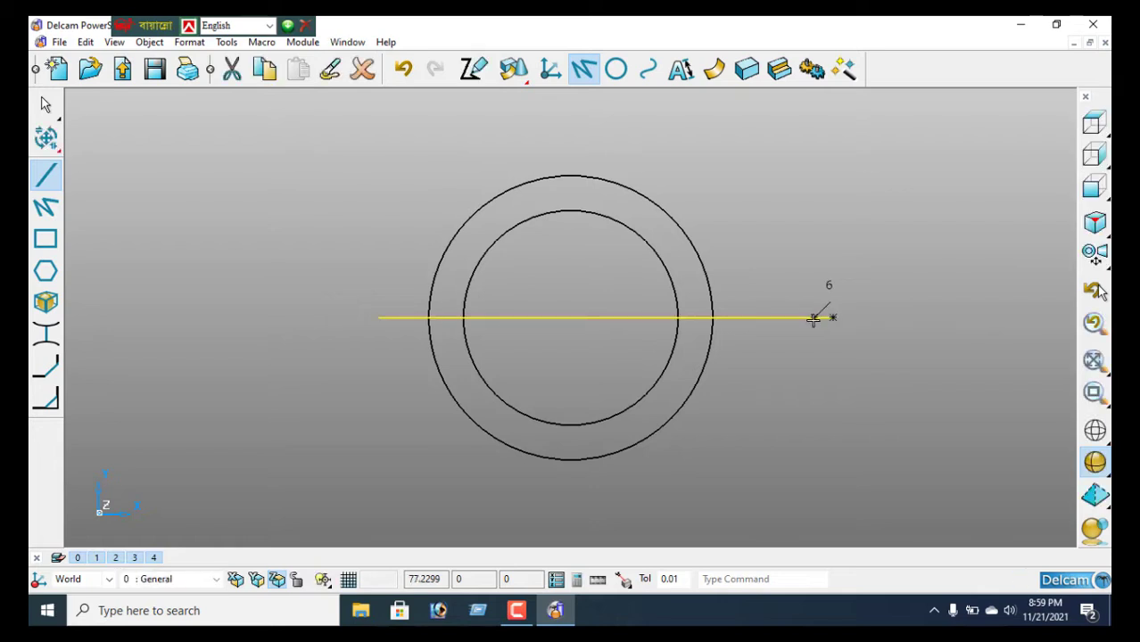
click(570, 316)
click(571, 122)
right_click(367, 132)
click(404, 141)
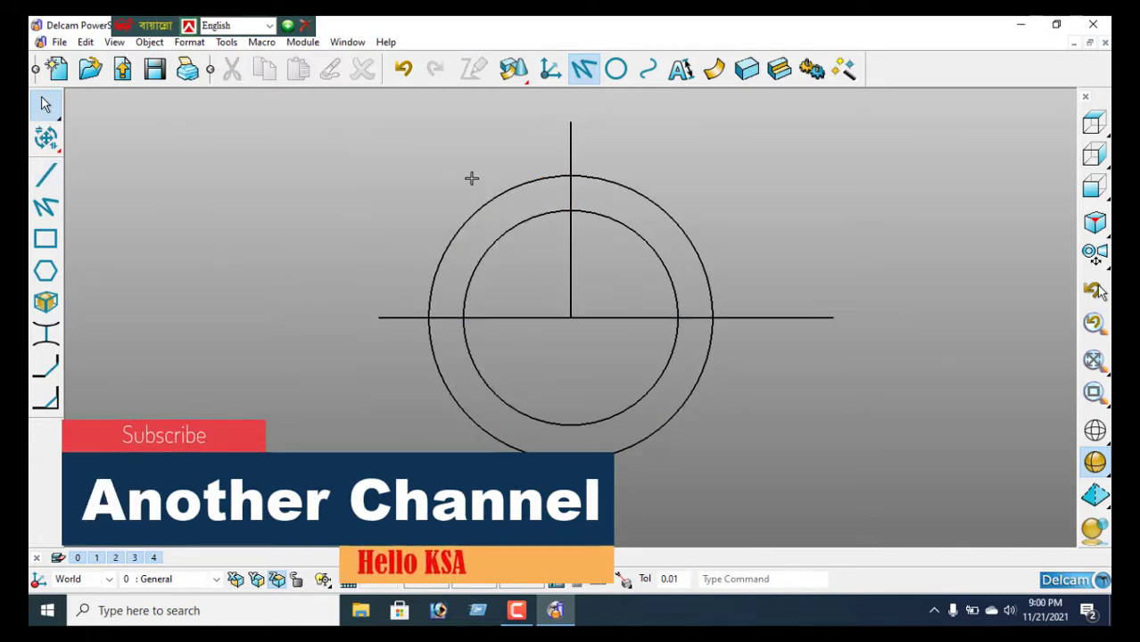
Draw a third full circle at the common centre and set its diameter to 50.
click(615, 69)
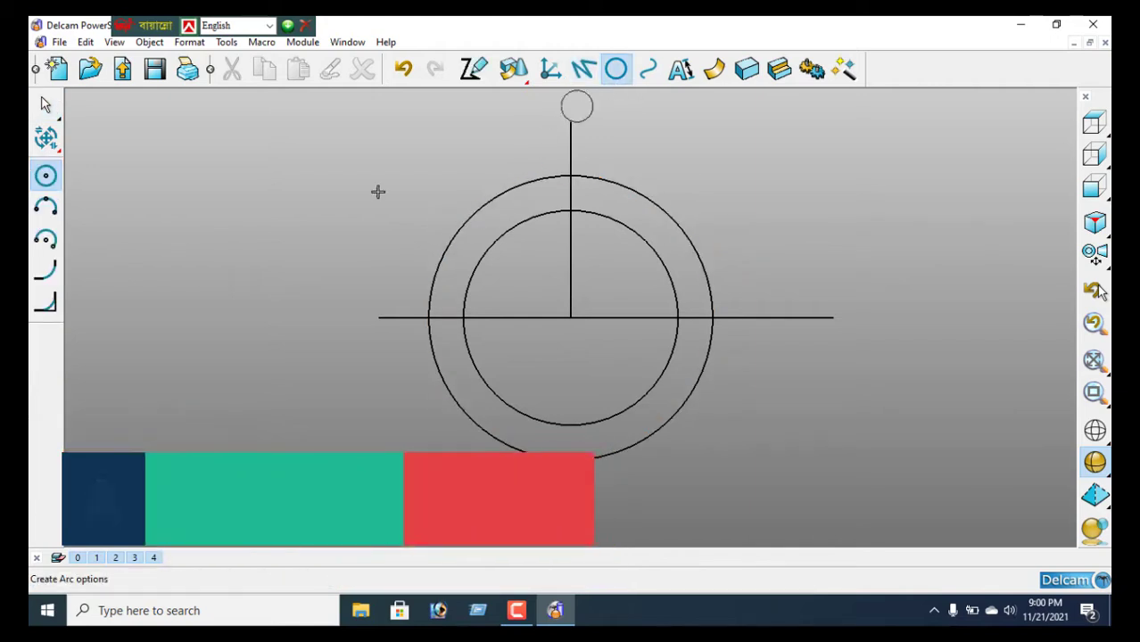
click(573, 319)
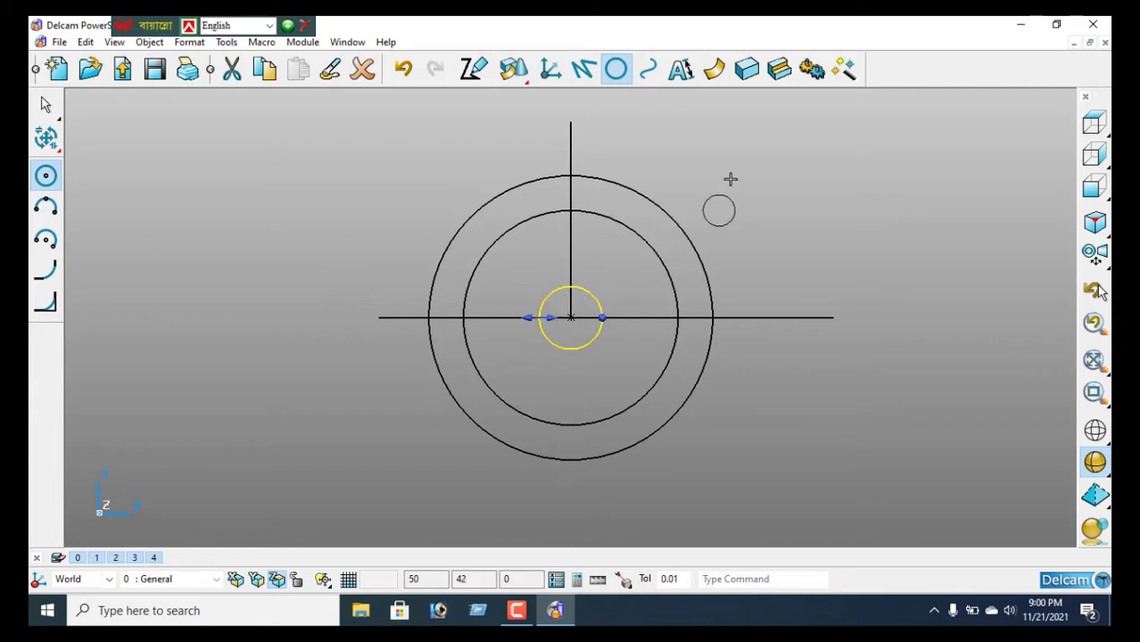
right_click(734, 179)
click(756, 186)
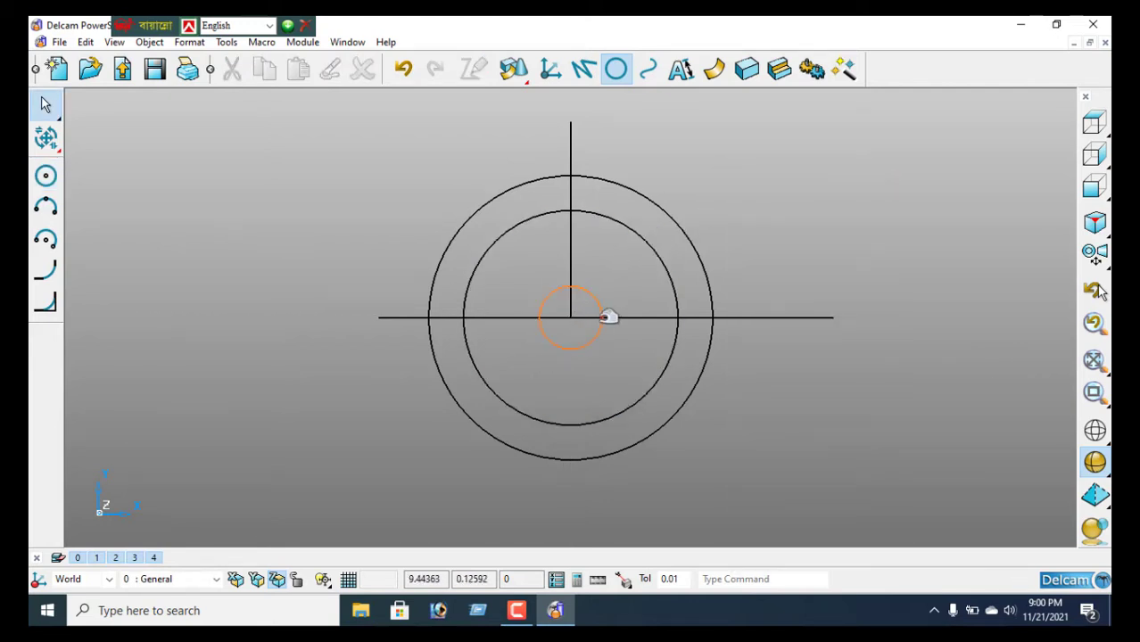
double_click(608, 306)
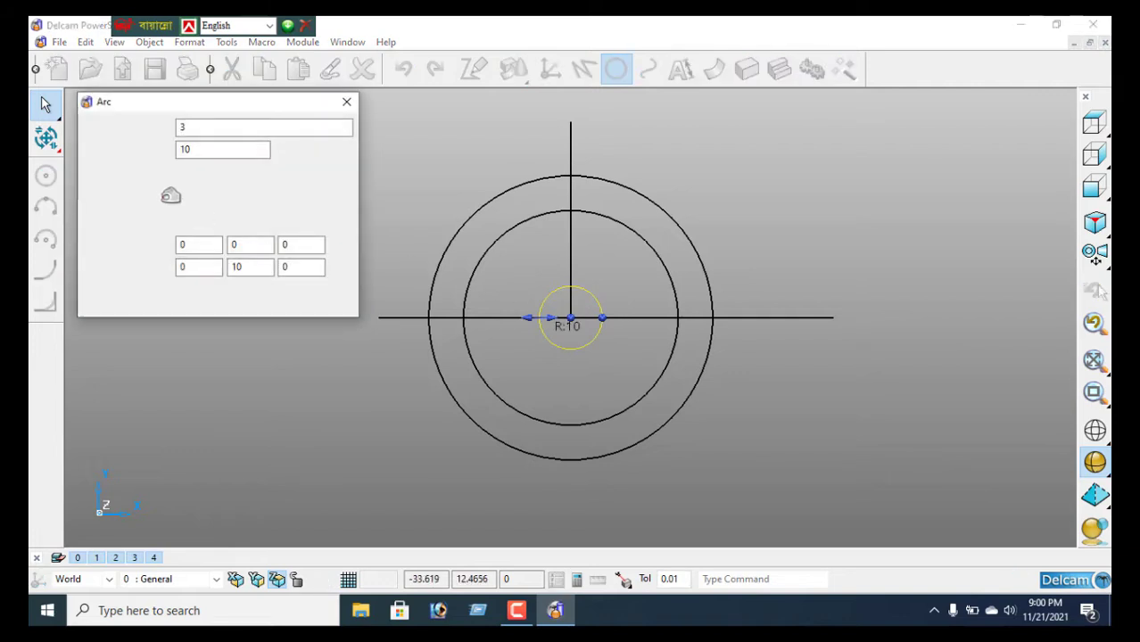
click(164, 150)
click(150, 179)
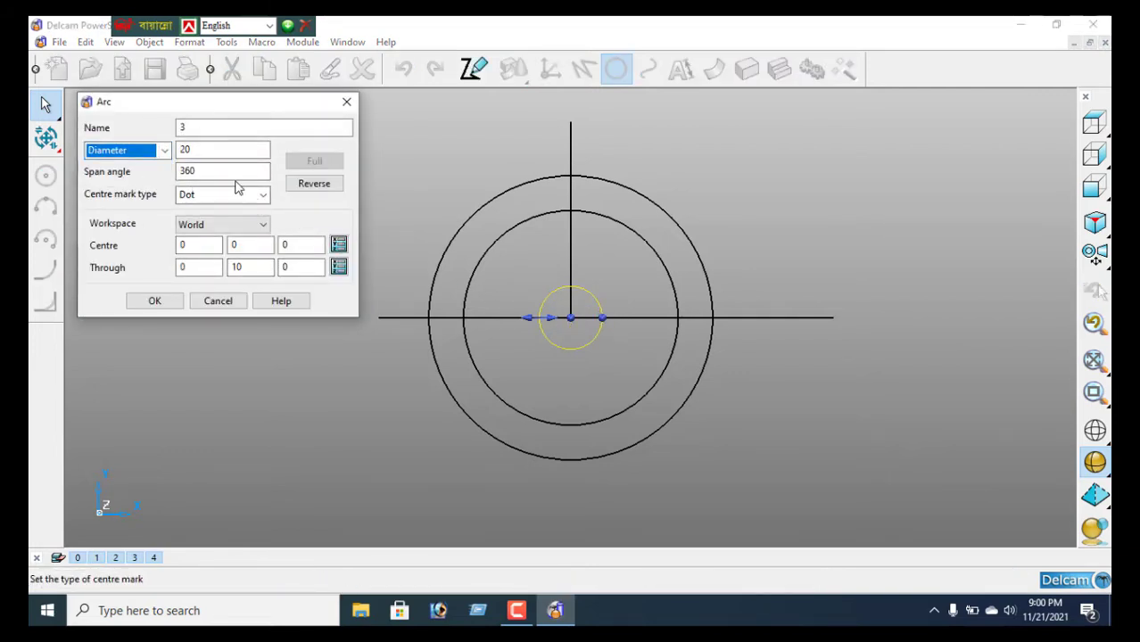
double_click(212, 155)
text(50)
click(154, 301)
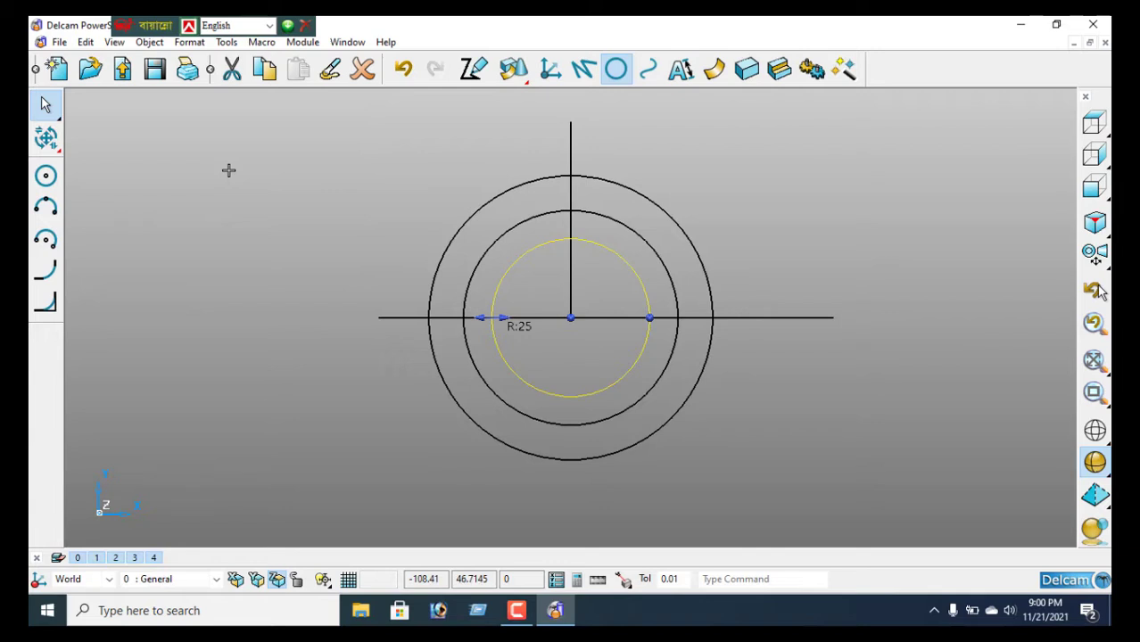
right_click(260, 146)
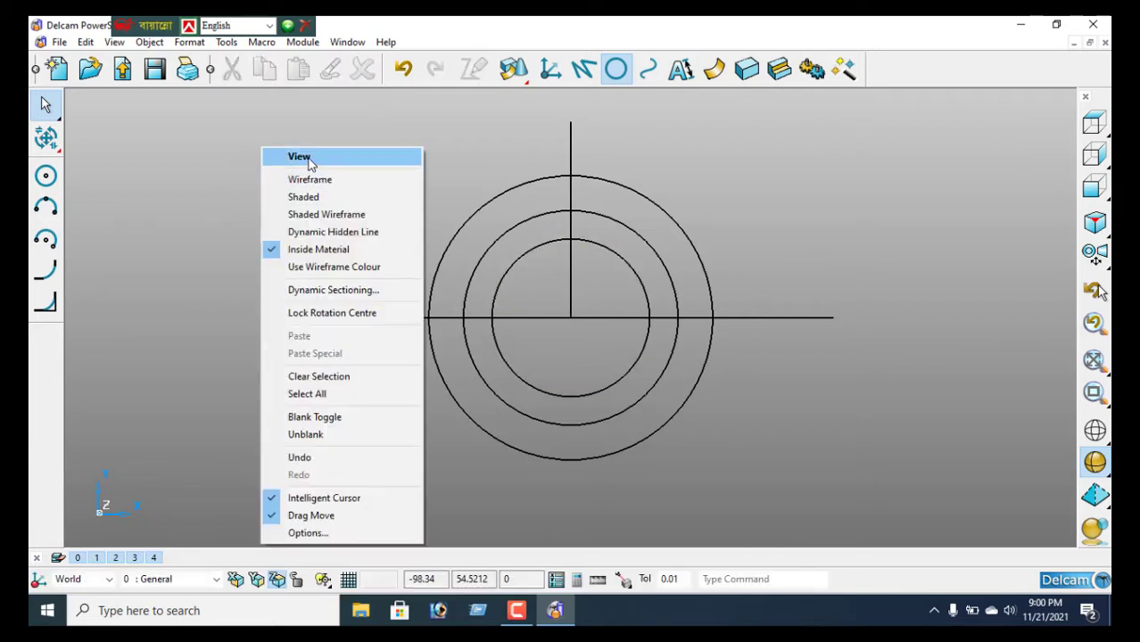
key(Escape)
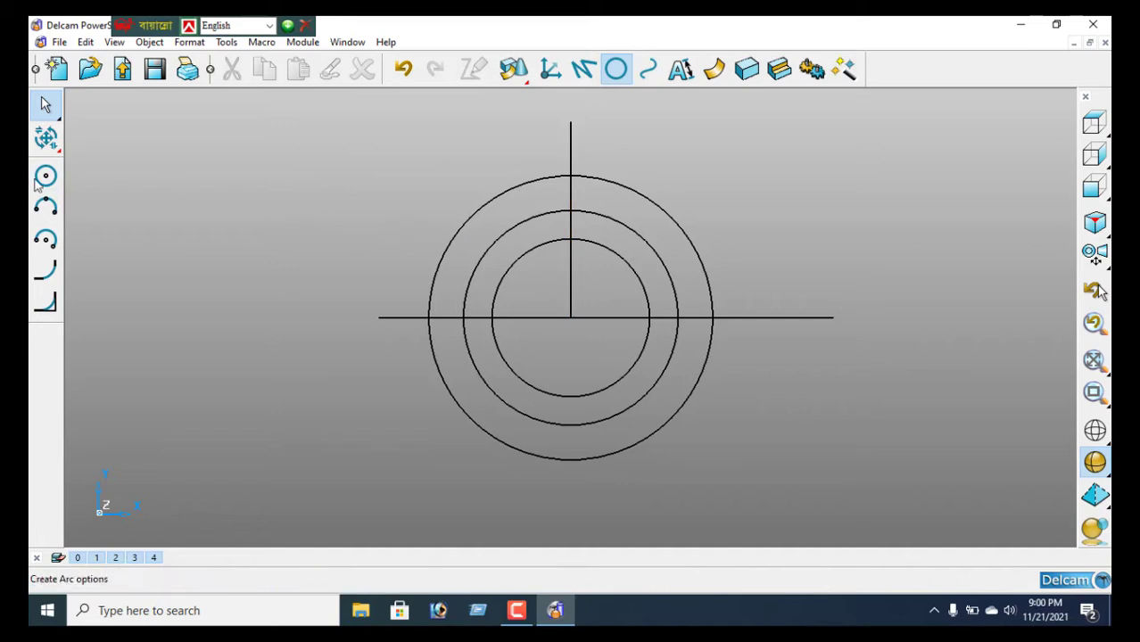
Draw a line from the top of the 50 mm circle up and to the right at 60°, ending at about X 18, Y 56.
click(584, 69)
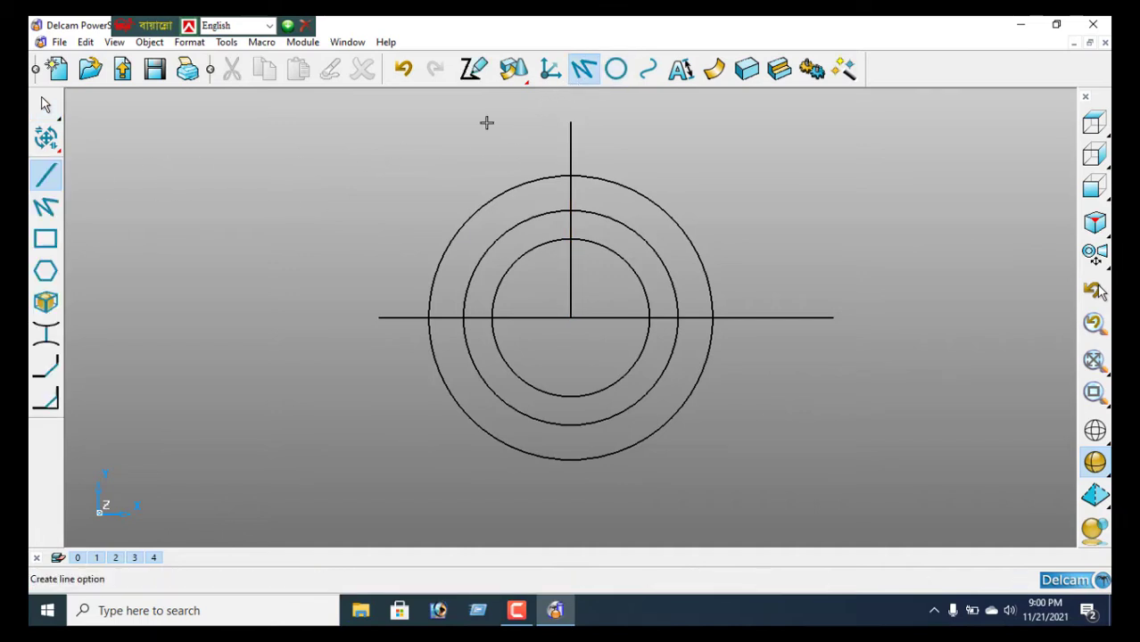
click(51, 172)
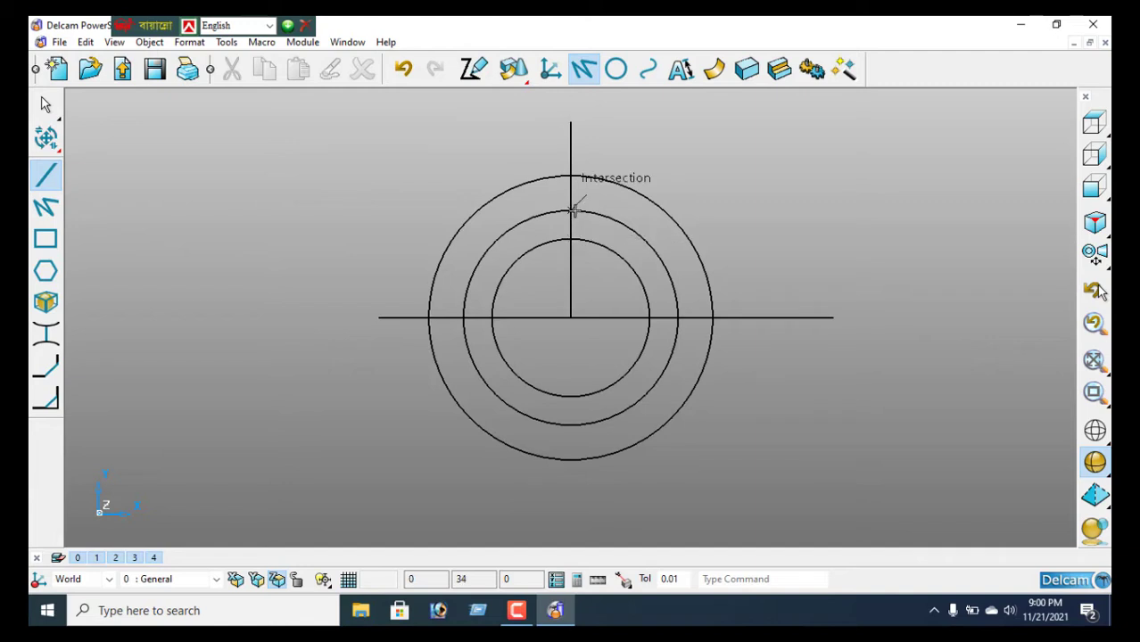
click(571, 239)
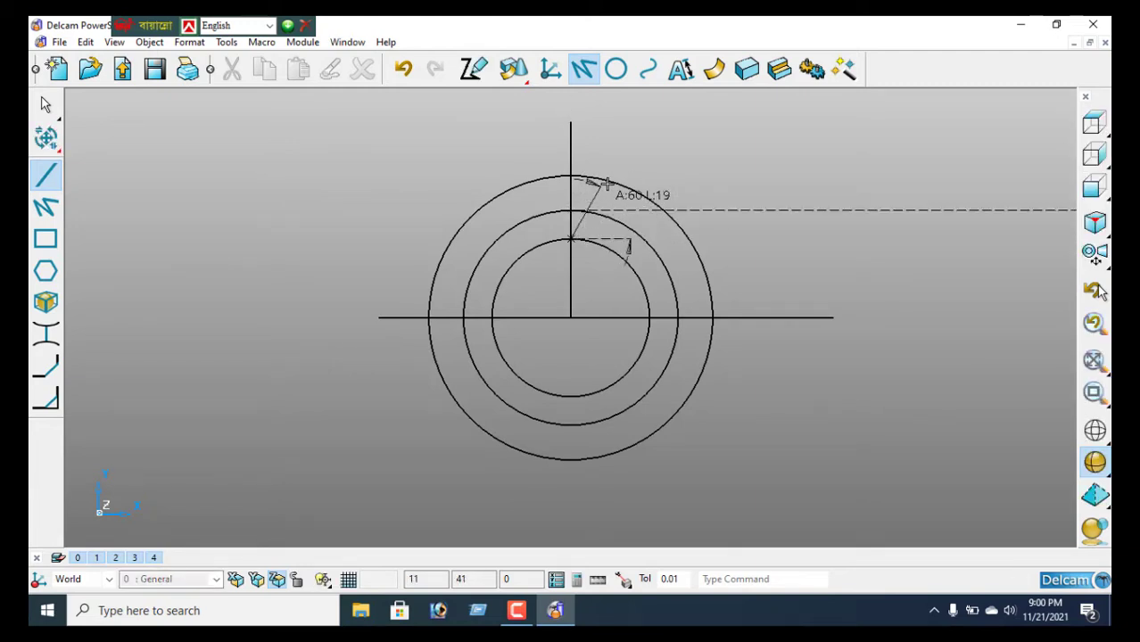
click(627, 141)
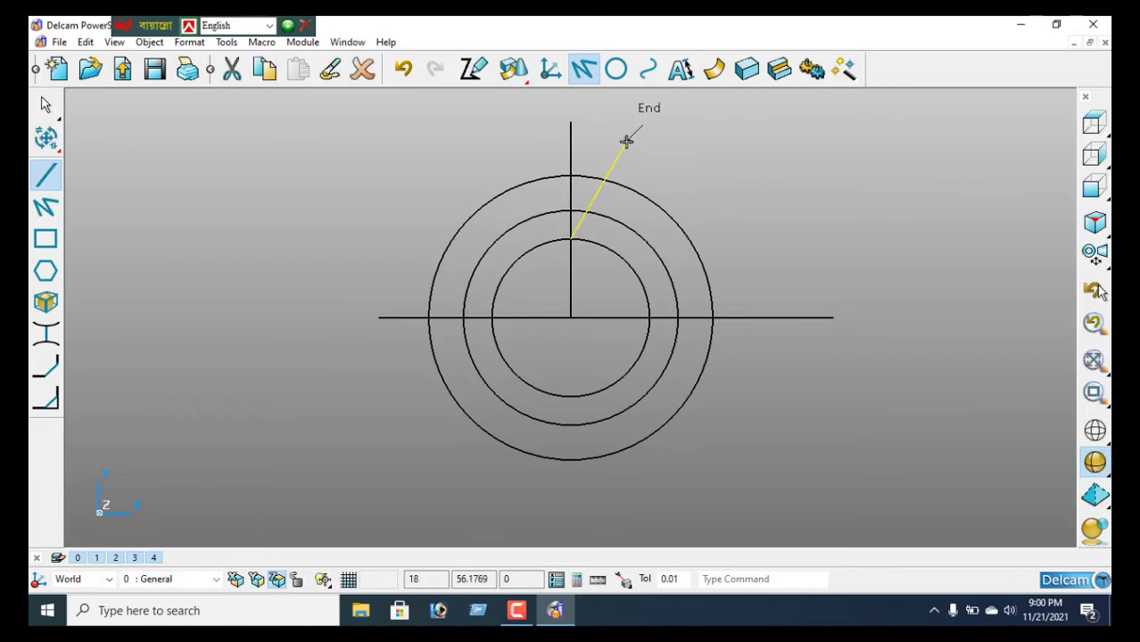
right_click(265, 164)
click(303, 186)
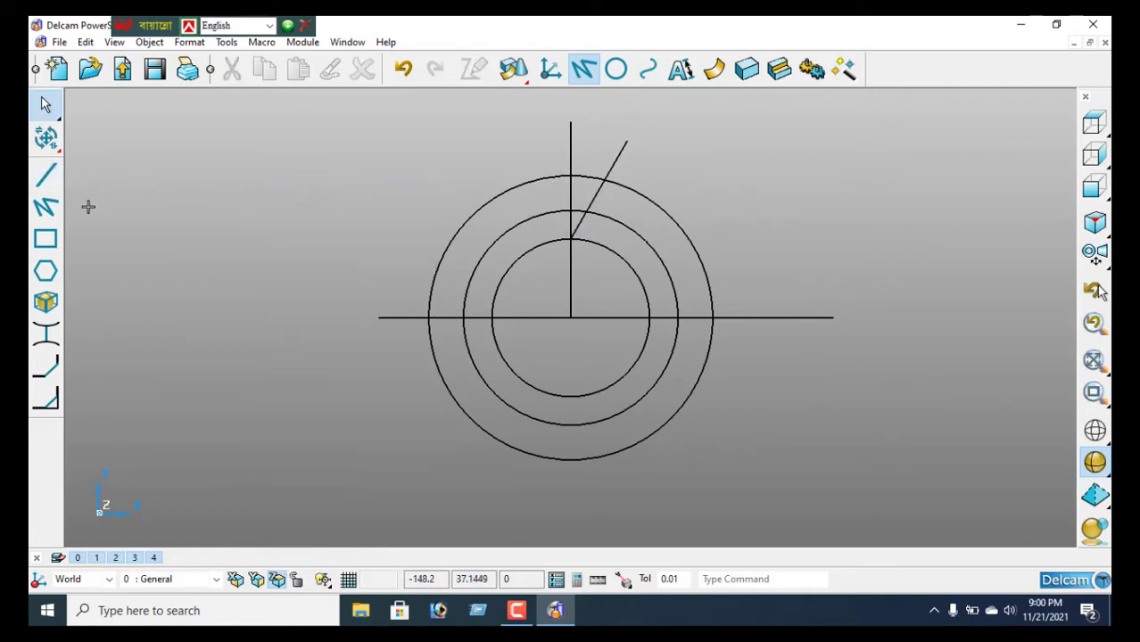
Draw an opposing line from the top of the 50 mm circle up and to the left, past the outer circle.
click(47, 175)
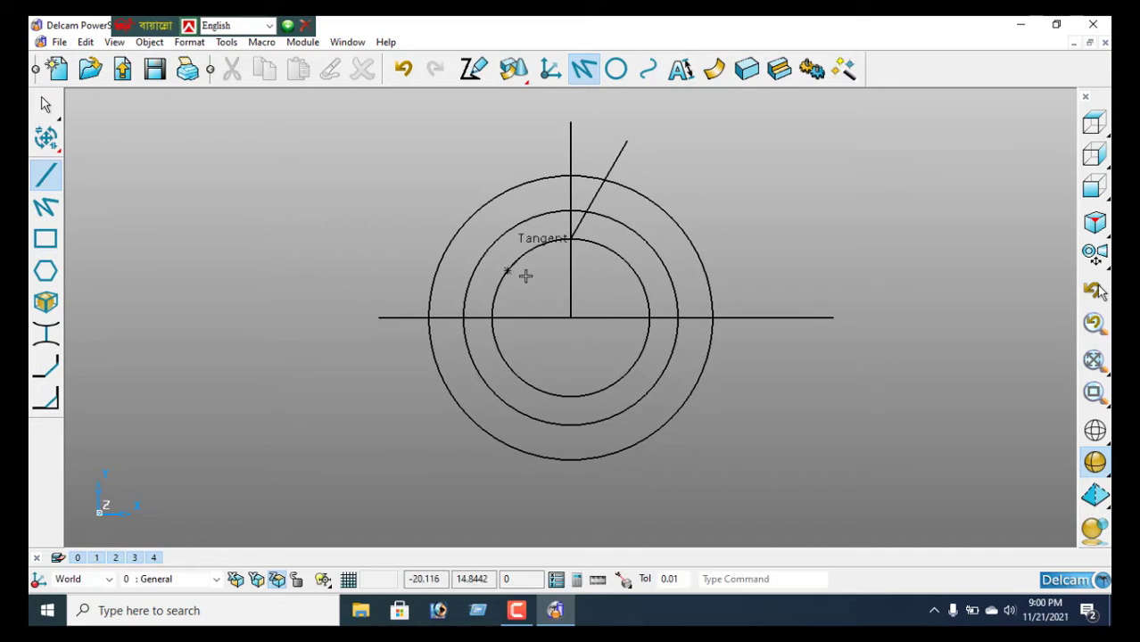
click(570, 239)
click(524, 141)
right_click(348, 174)
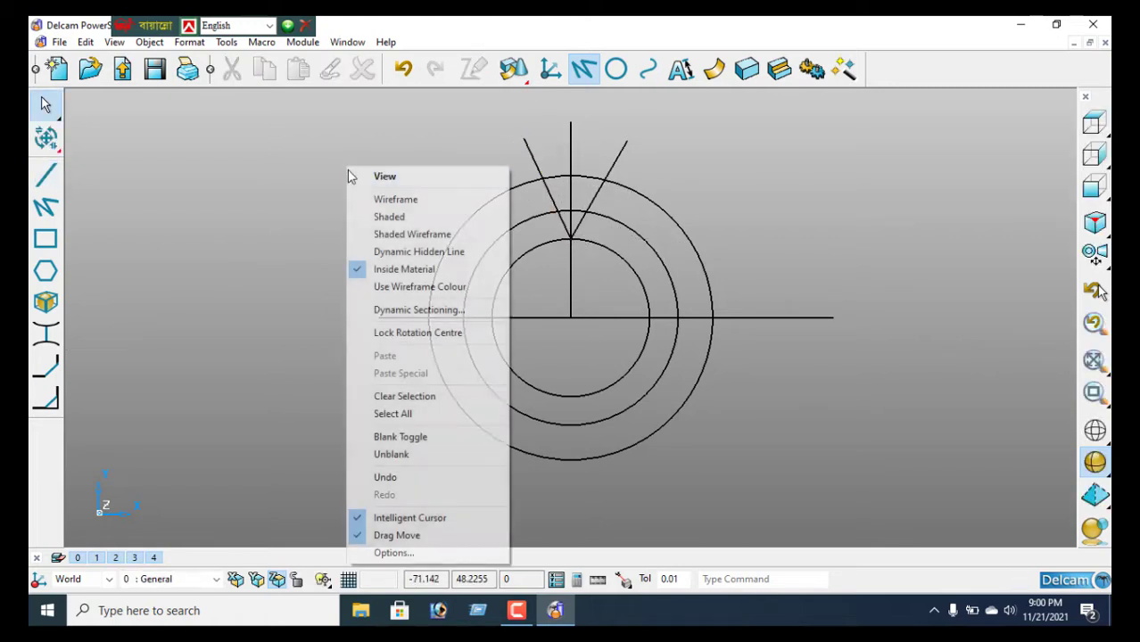
click(386, 172)
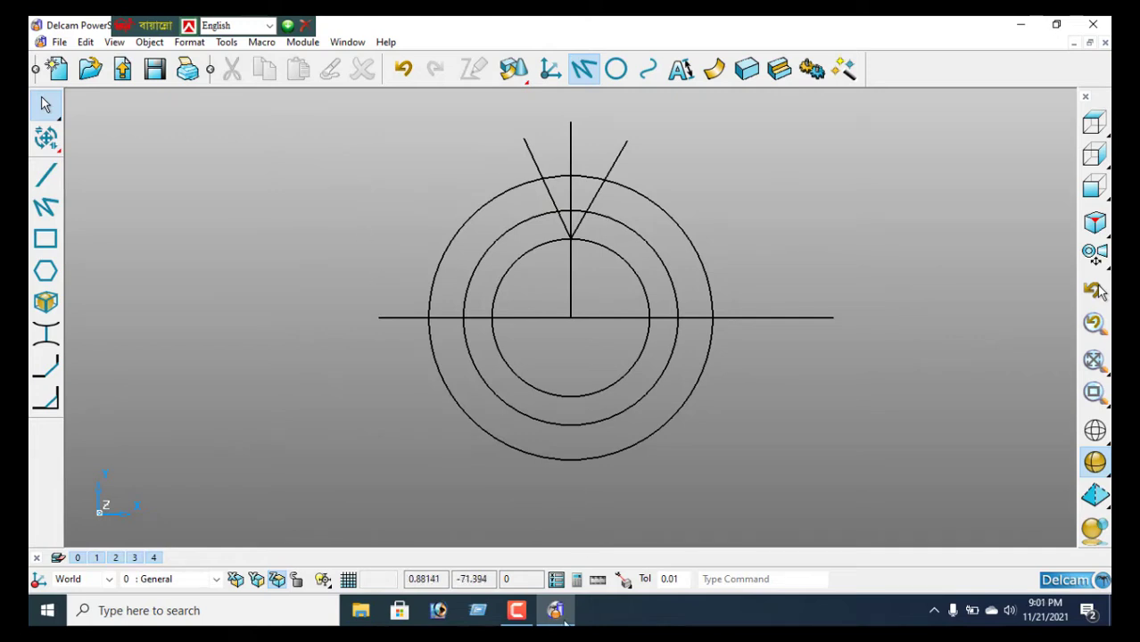
click(518, 614)
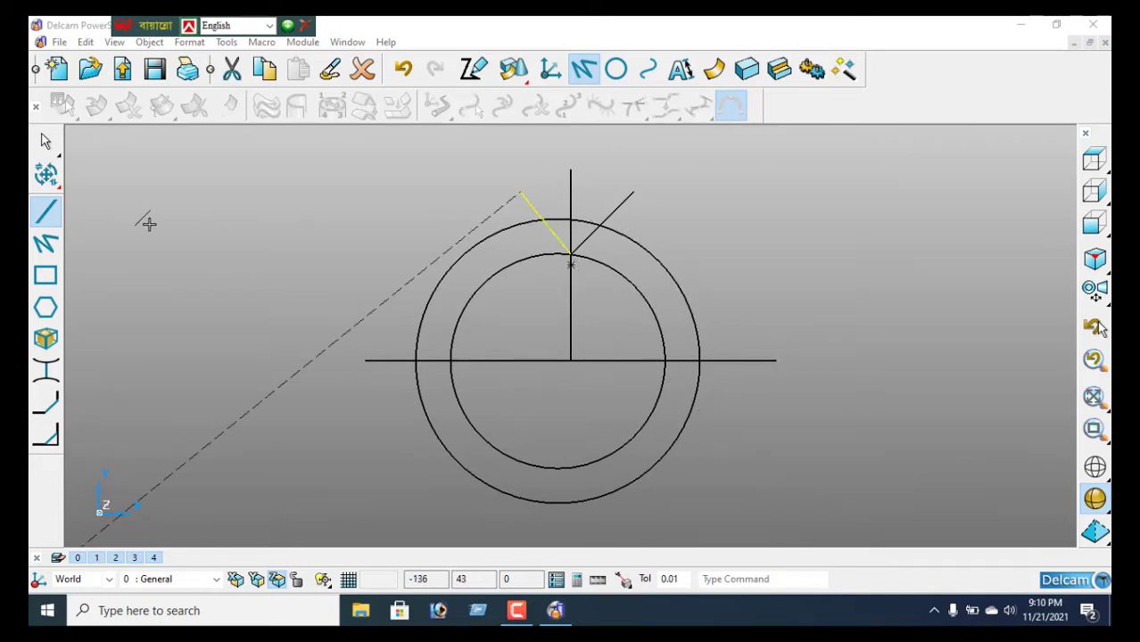
Draw a three-point arc joining the outer ends of the two slanted lines through the vertical line's top end, with radius 25.50091.
click(617, 70)
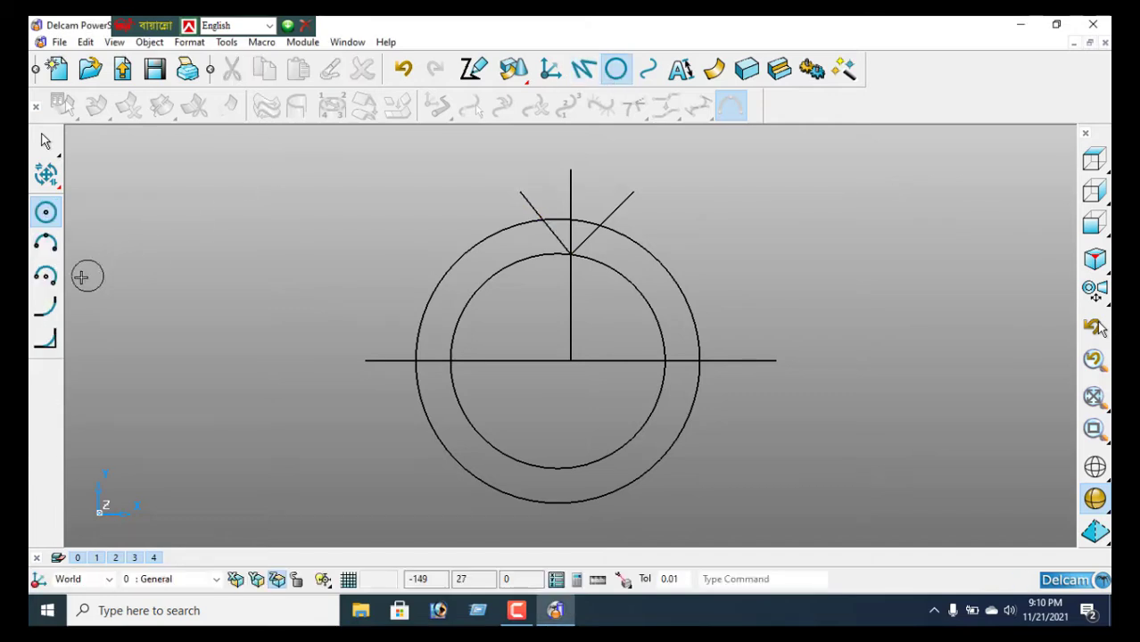
click(47, 247)
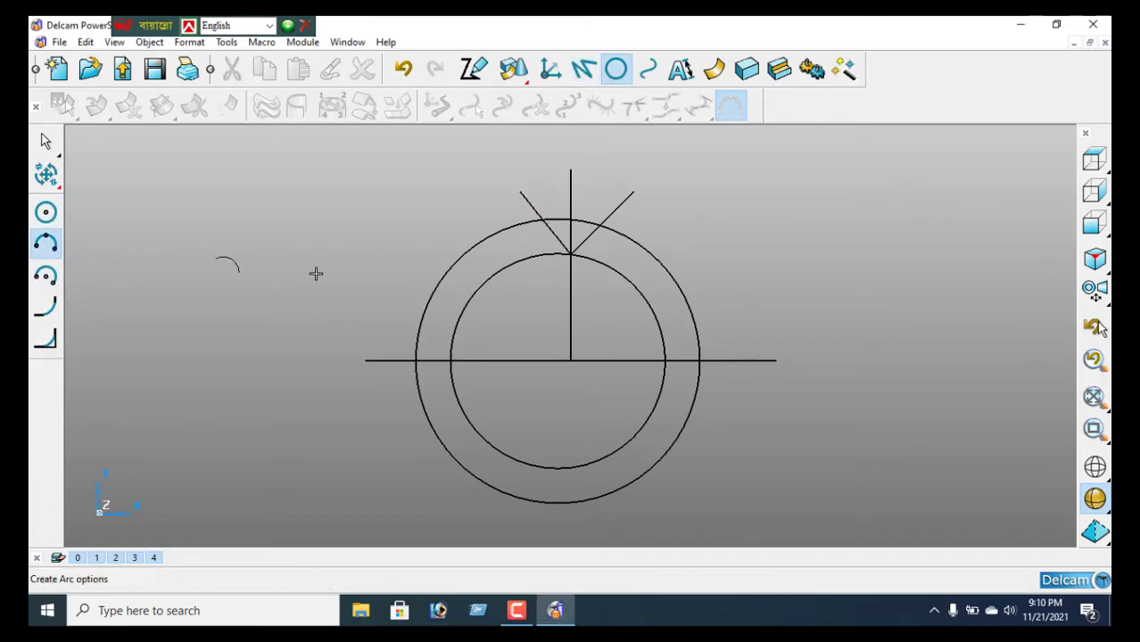
click(523, 191)
click(632, 194)
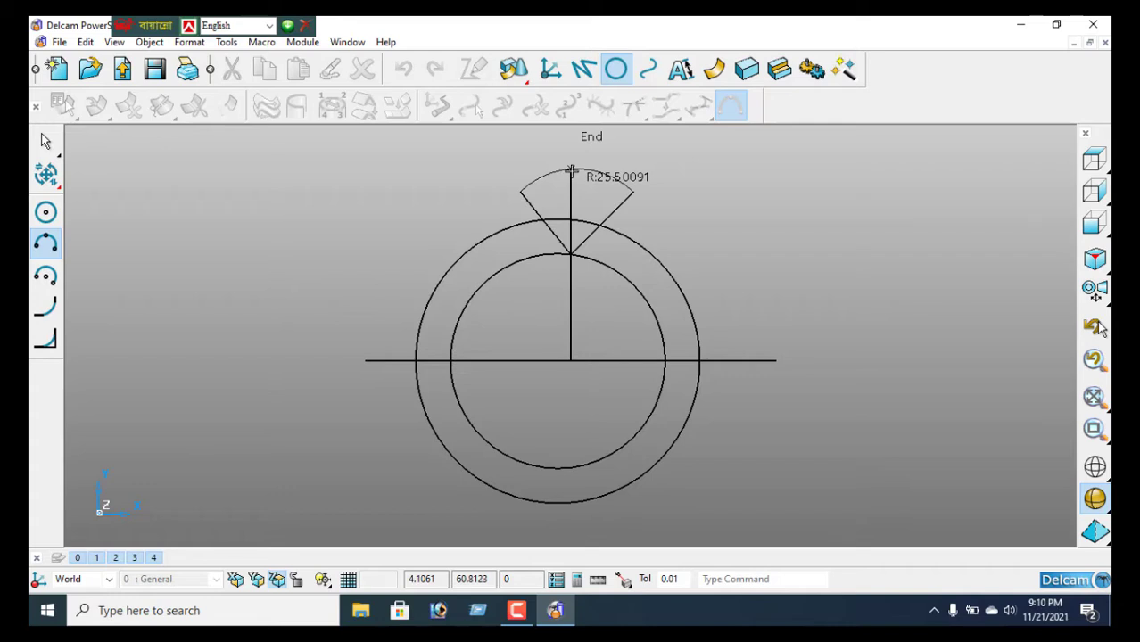
click(570, 171)
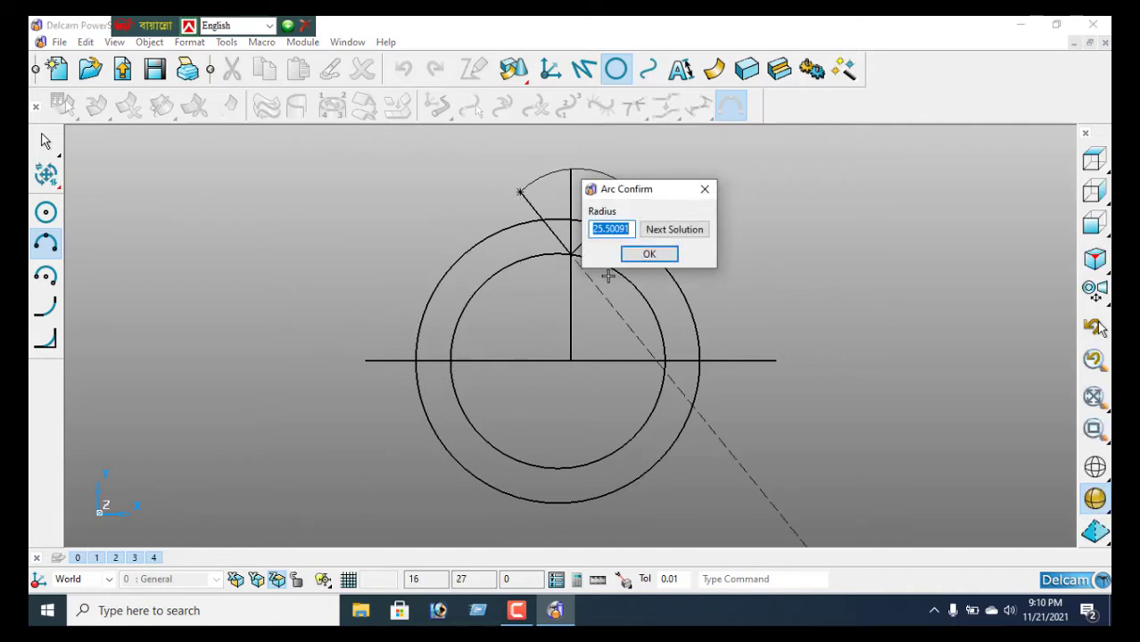
key(Return)
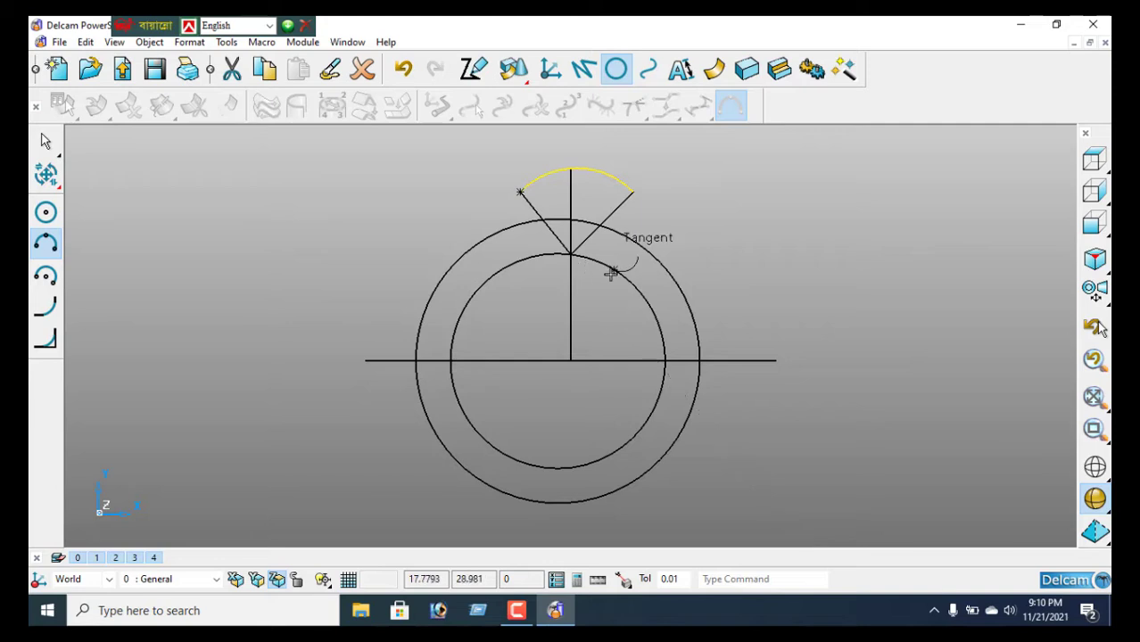
Trim away the top arc, the vertical and slanted lines beyond the circles, and the outer circle's arc across the V notch.
right_click(693, 208)
click(738, 204)
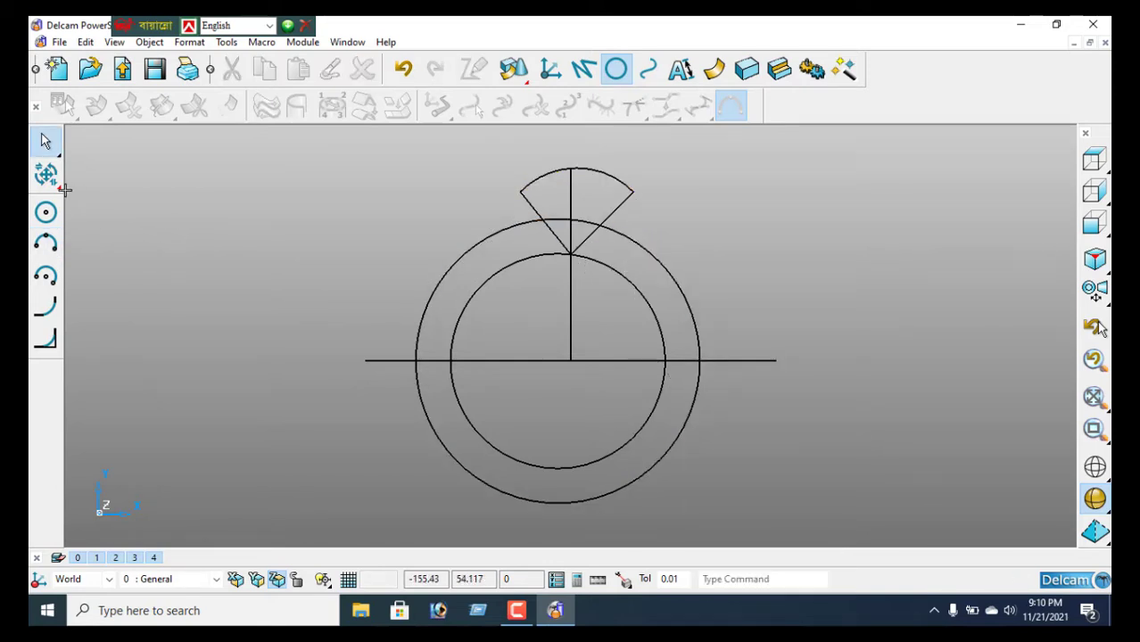
mouse_move(45, 175)
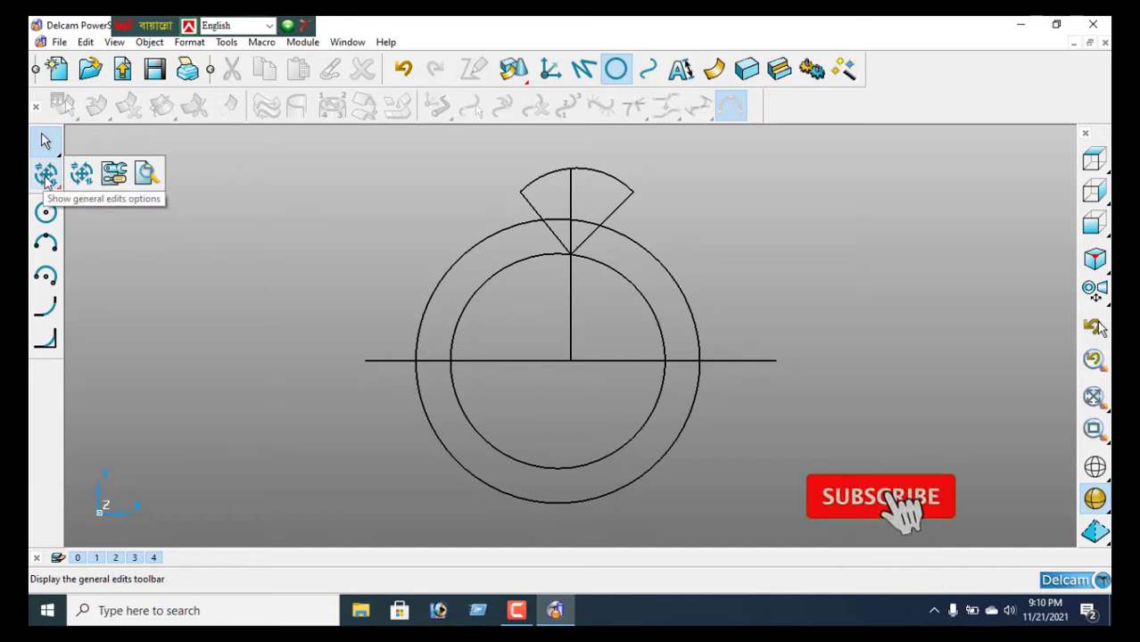
click(44, 175)
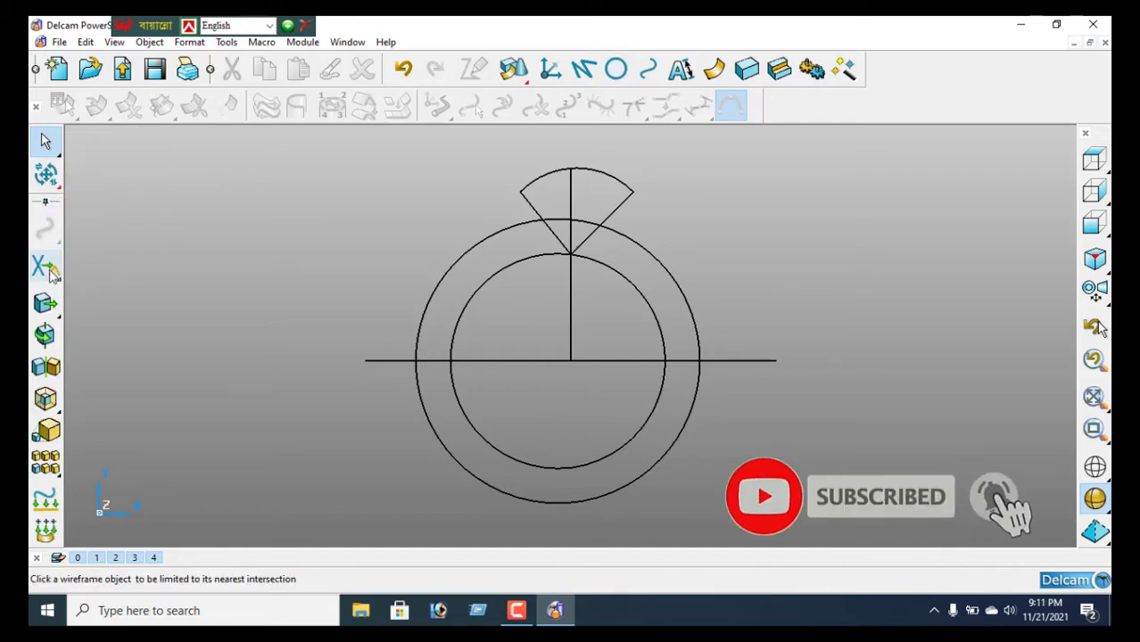
mouse_move(48, 274)
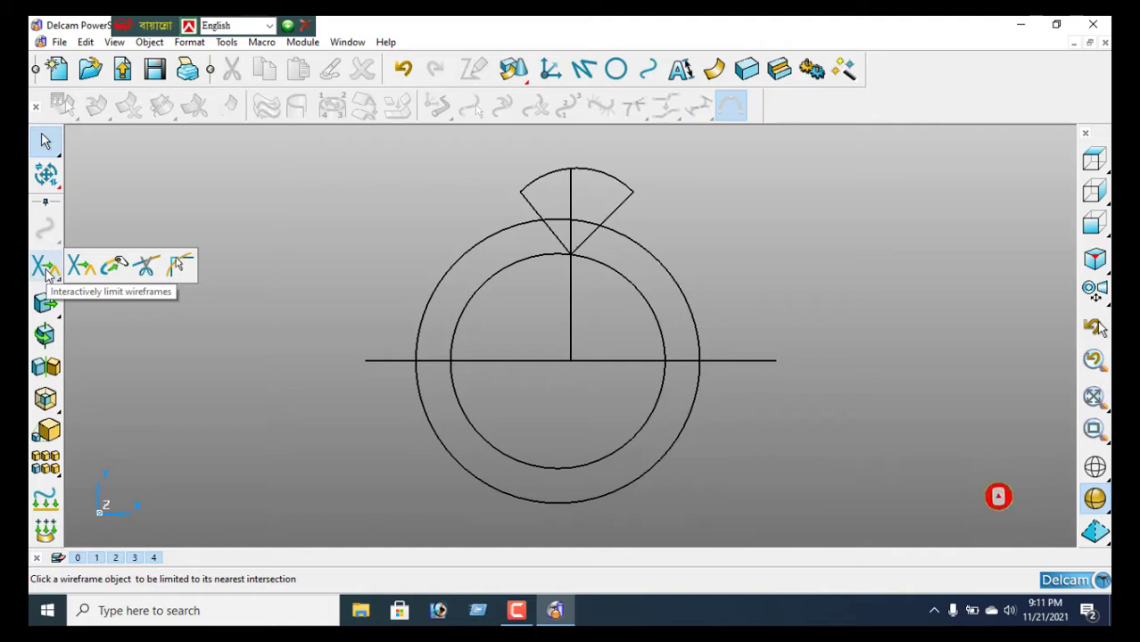
click(47, 270)
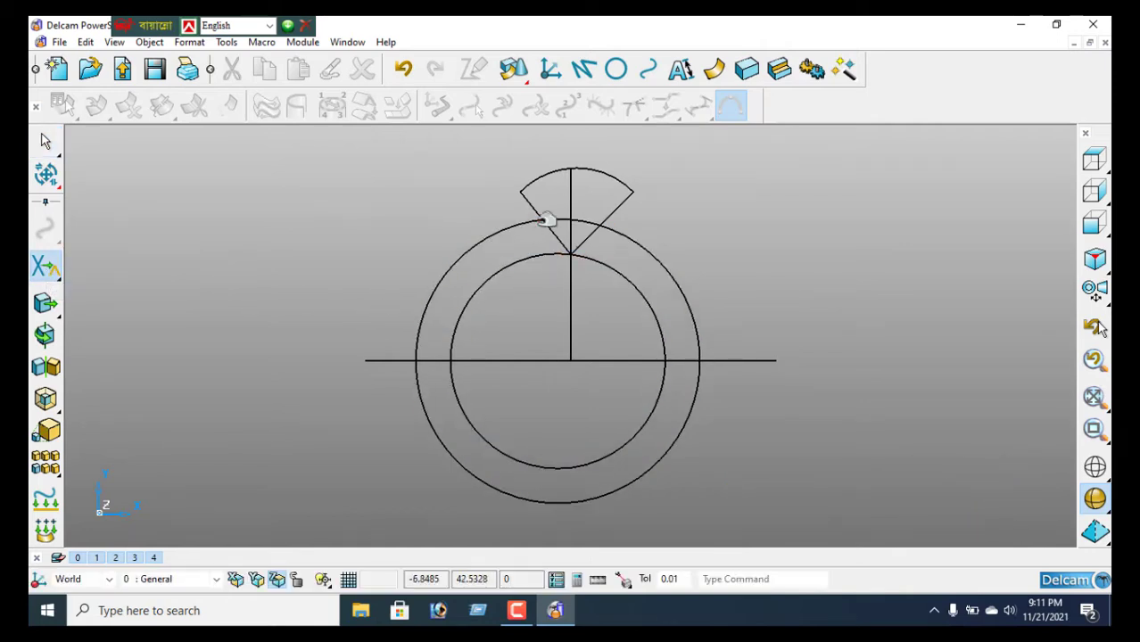
click(553, 172)
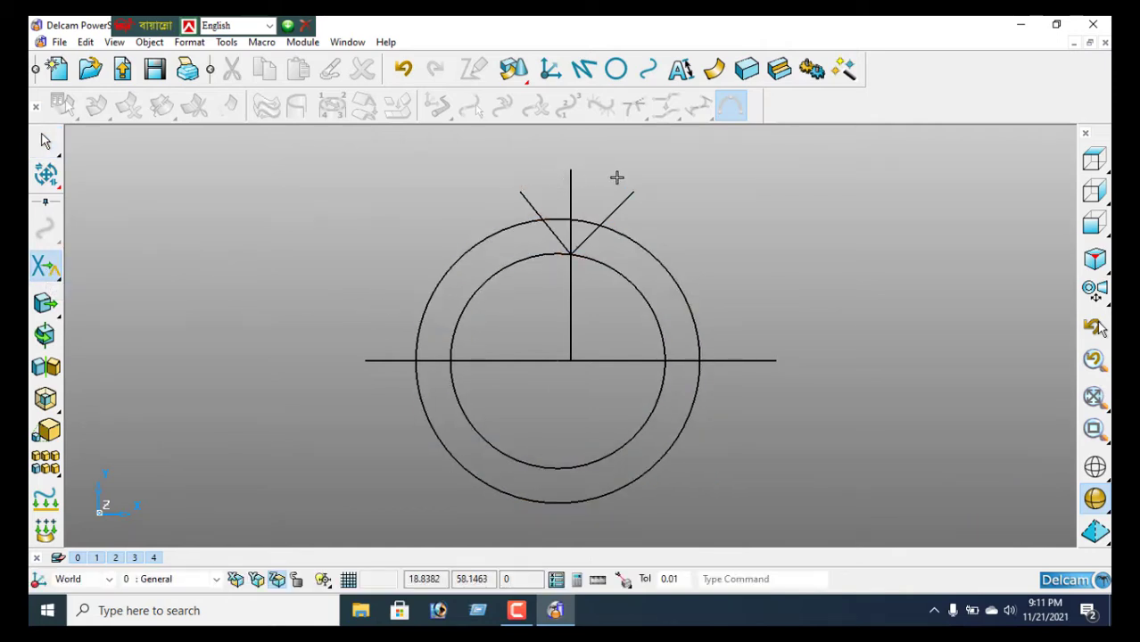
click(570, 185)
click(538, 201)
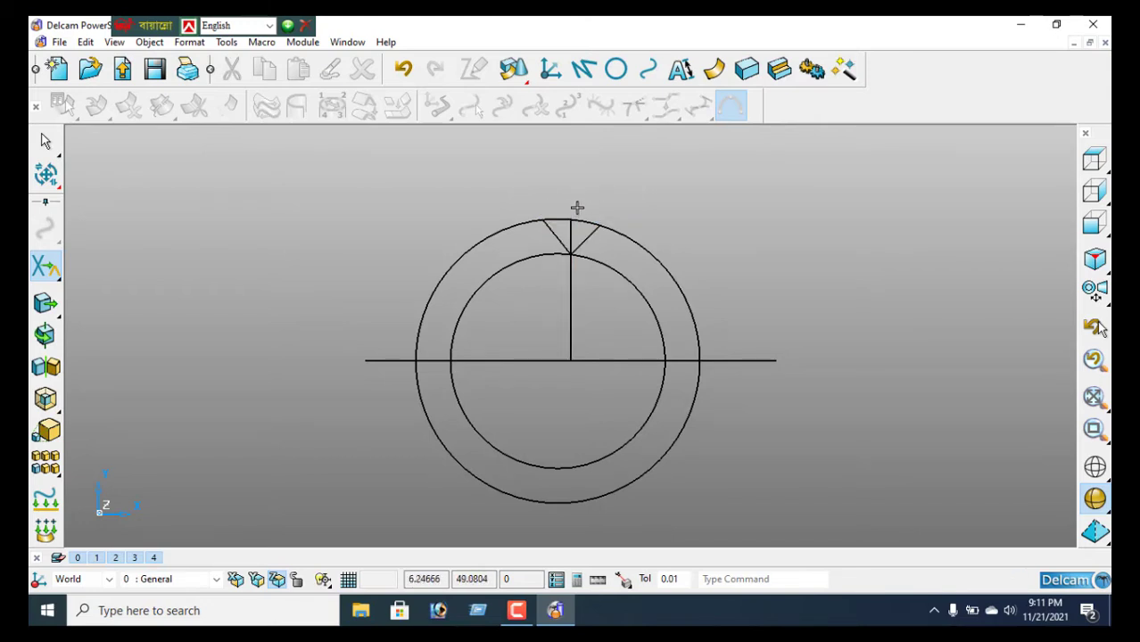
click(584, 216)
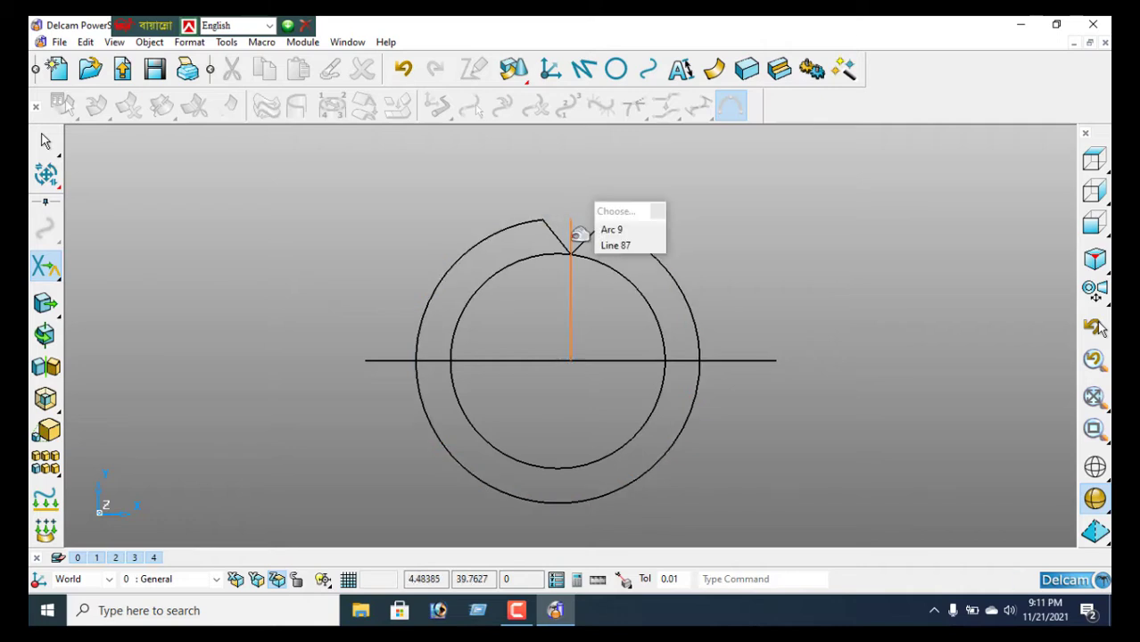
right_click(341, 170)
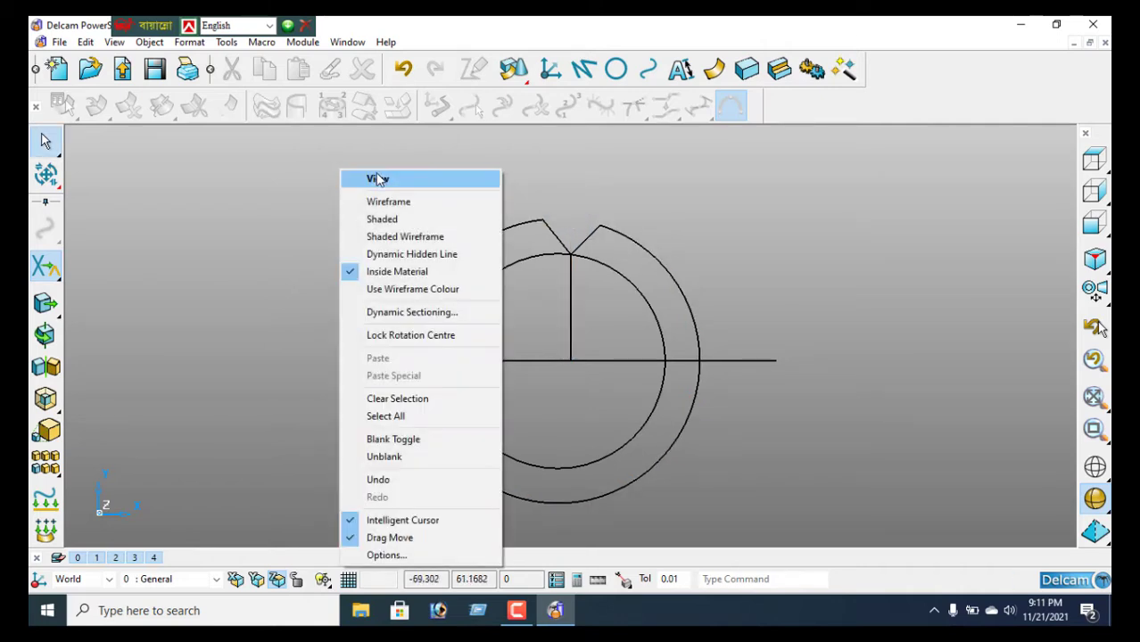
click(378, 181)
Create a circular pattern of the two V-notch lines around the circles' common centre with 13 elements.
drag(529, 235, 600, 243)
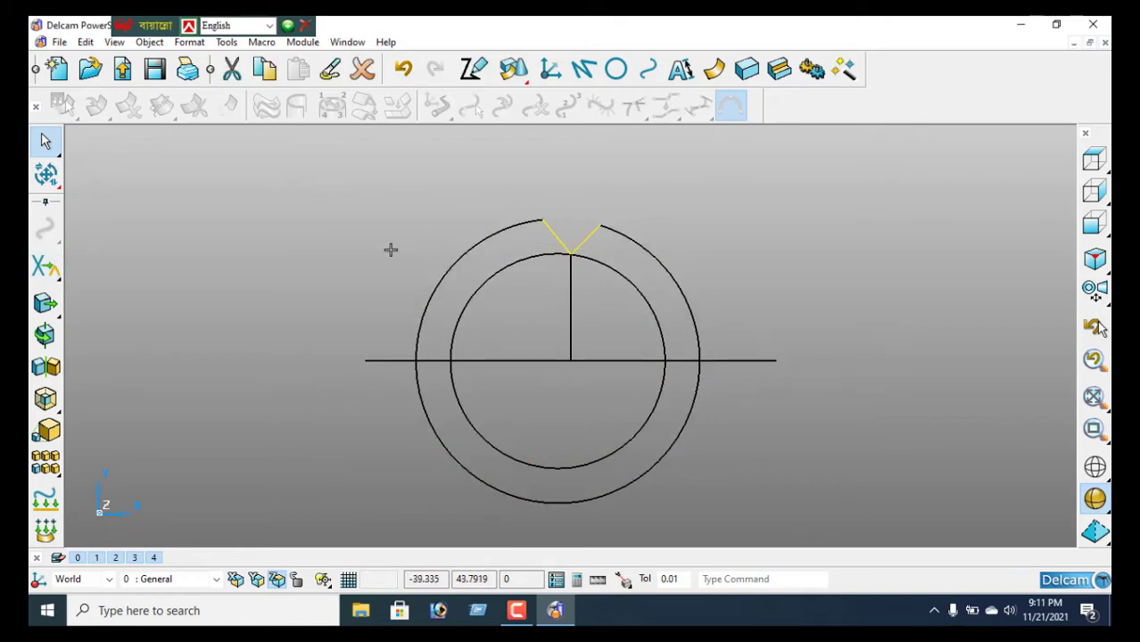
mouse_move(49, 475)
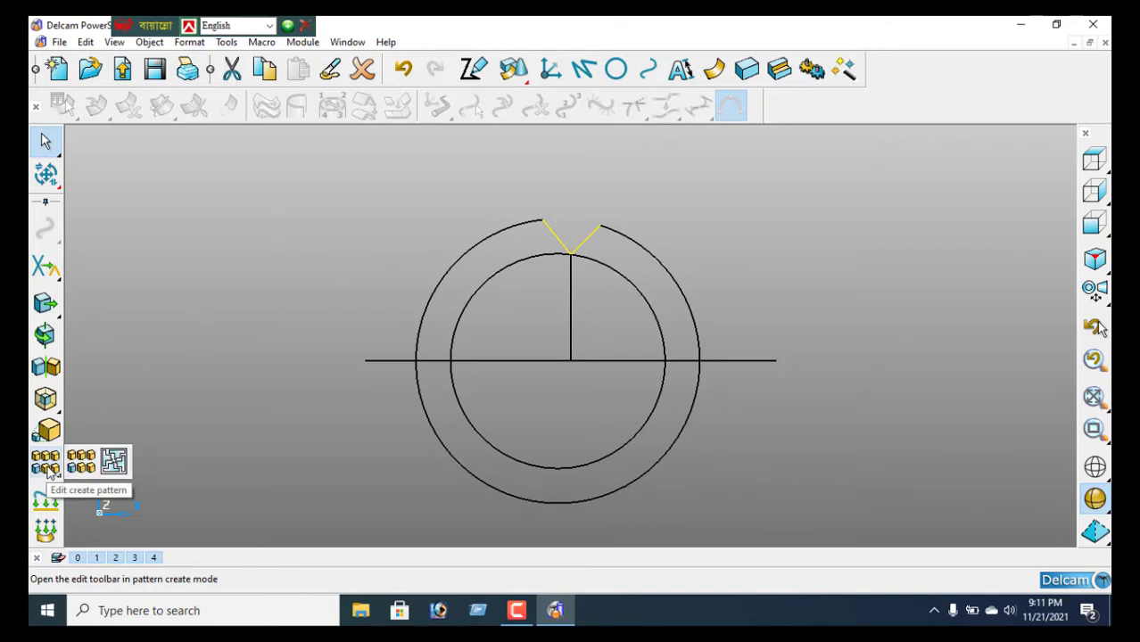
click(48, 473)
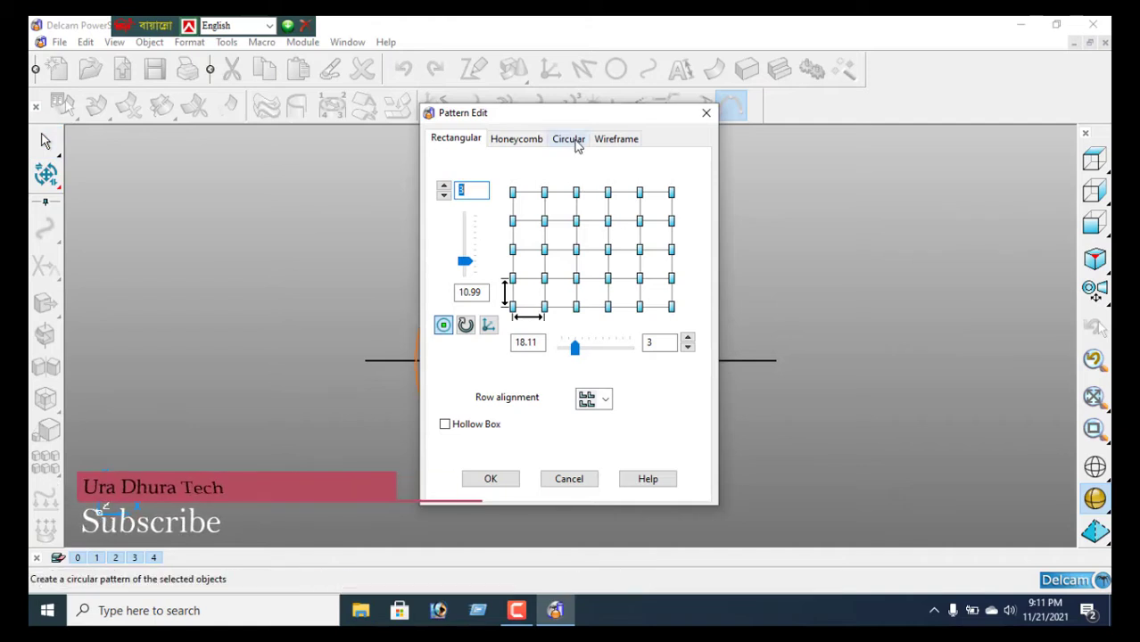
click(573, 140)
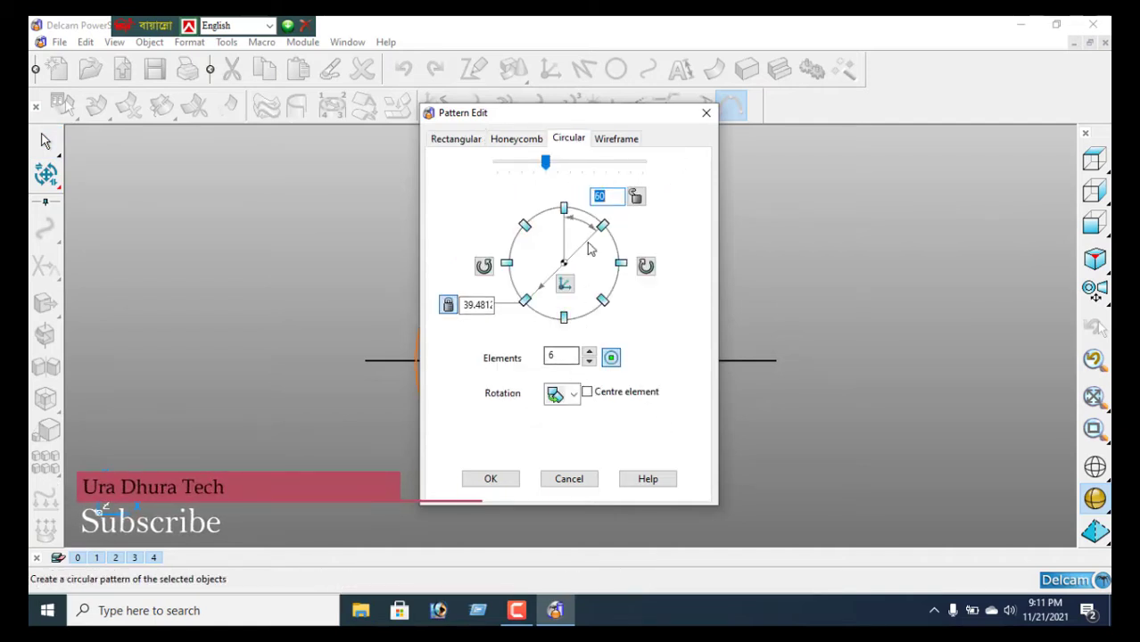
drag(590, 113, 290, 92)
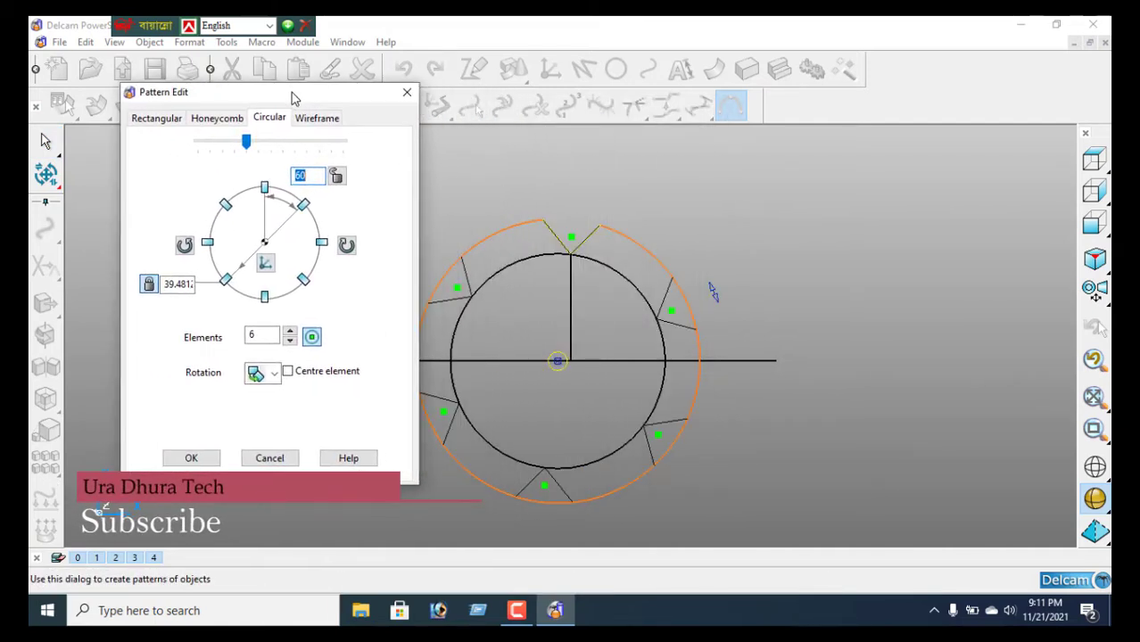
click(290, 335)
click(289, 335)
click(290, 335)
click(290, 334)
click(289, 334)
click(290, 334)
click(290, 335)
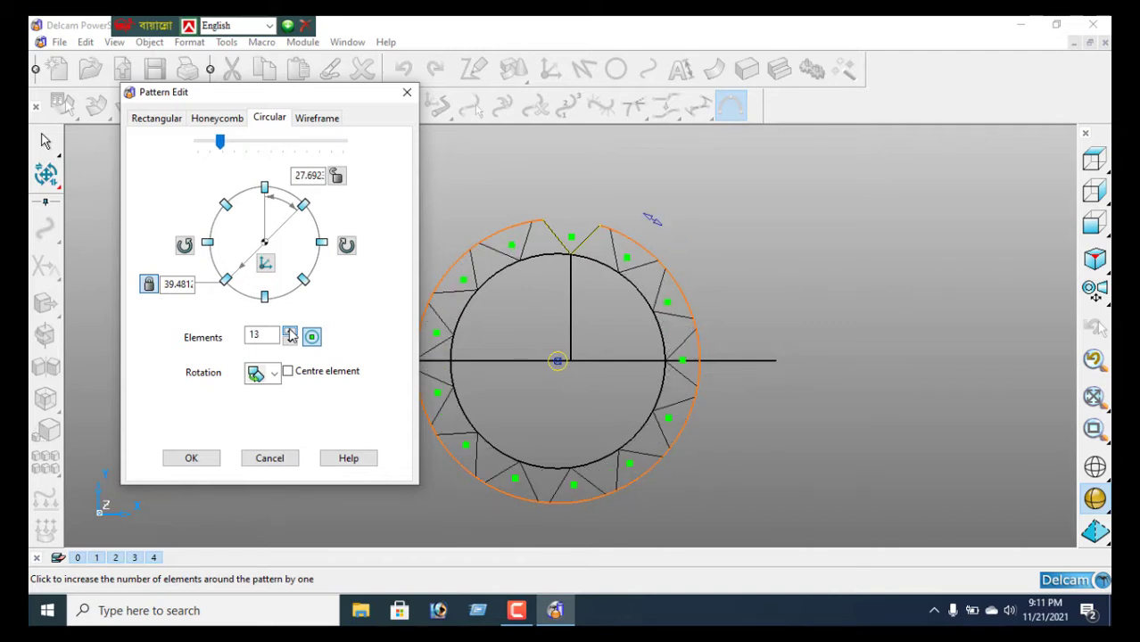
click(195, 459)
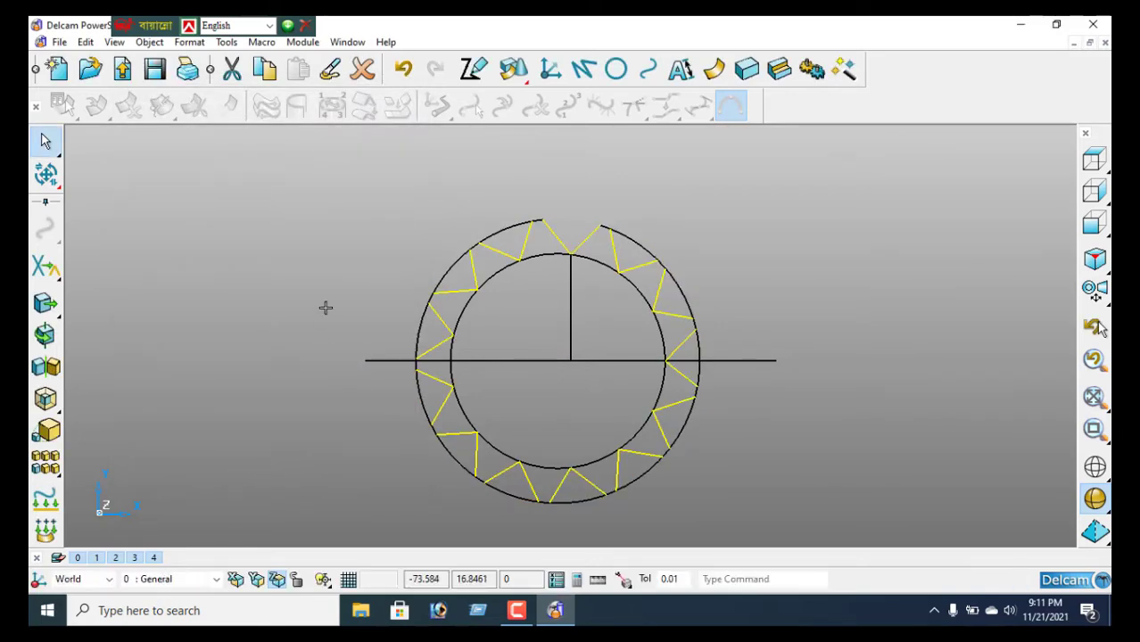
right_click(330, 259)
click(378, 211)
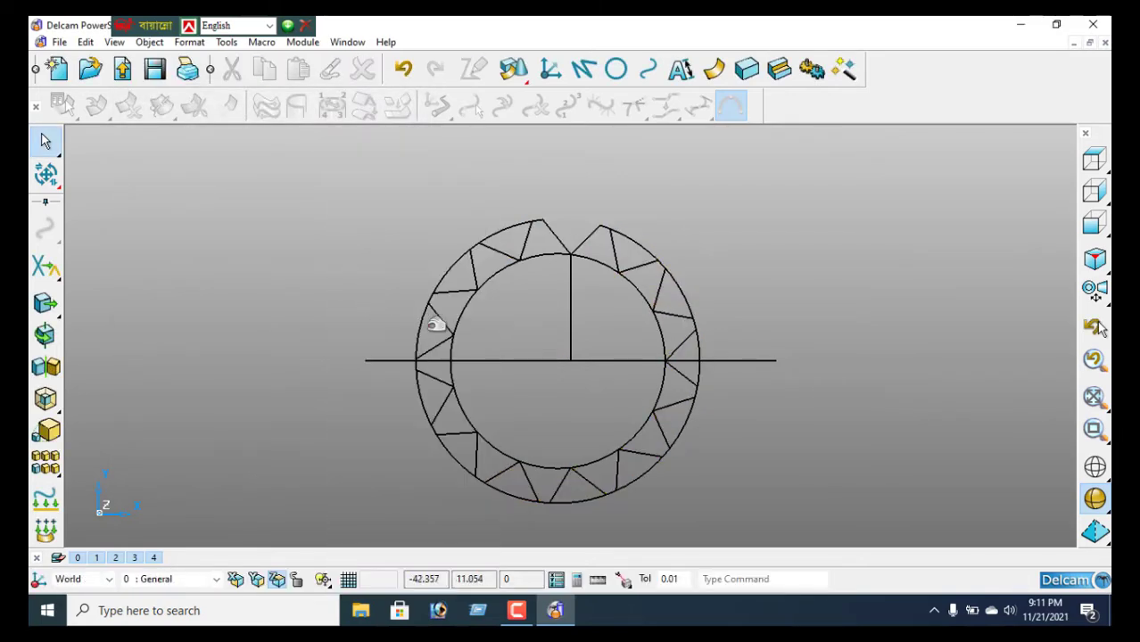
Delete the horizontal centre line and the remaining vertical line inside the circles.
scroll(555, 360, up, 5)
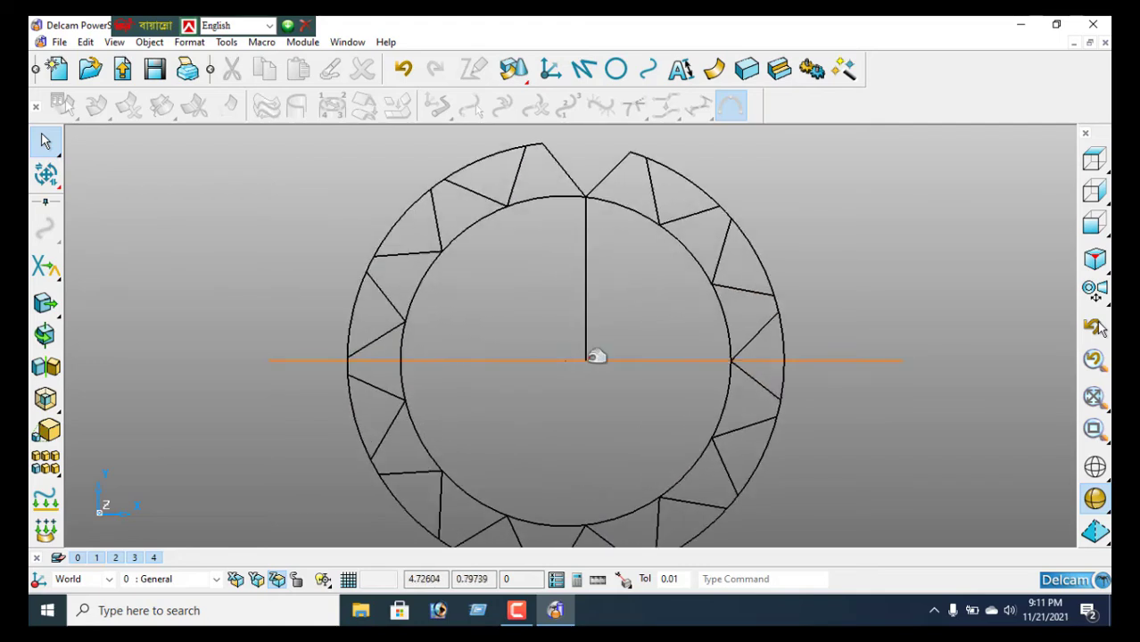
click(590, 358)
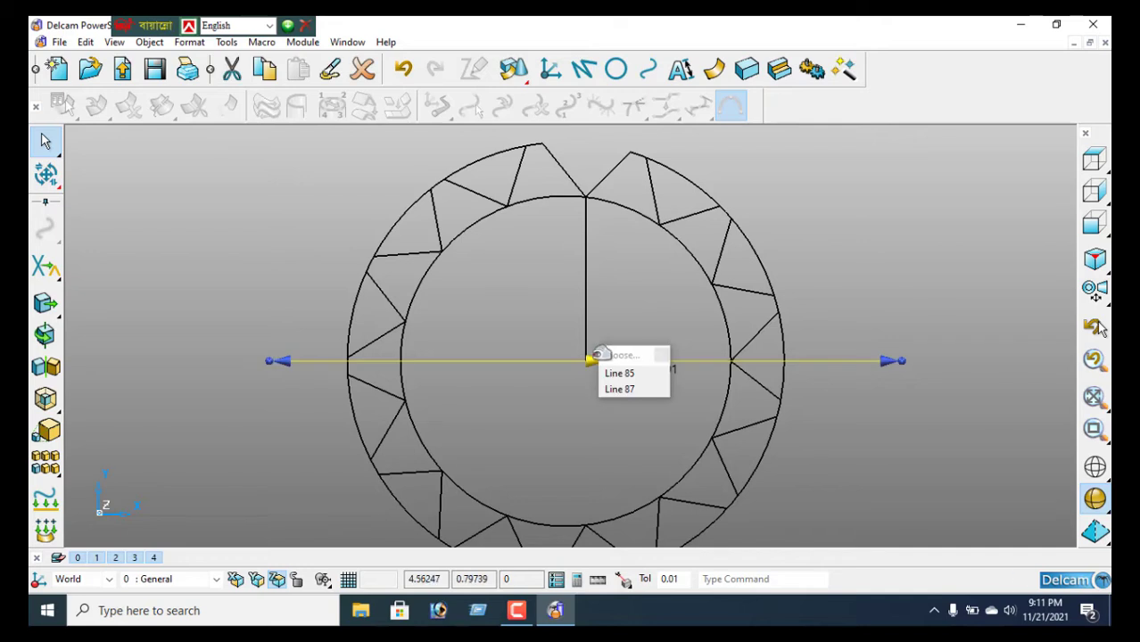
key(Delete)
click(586, 319)
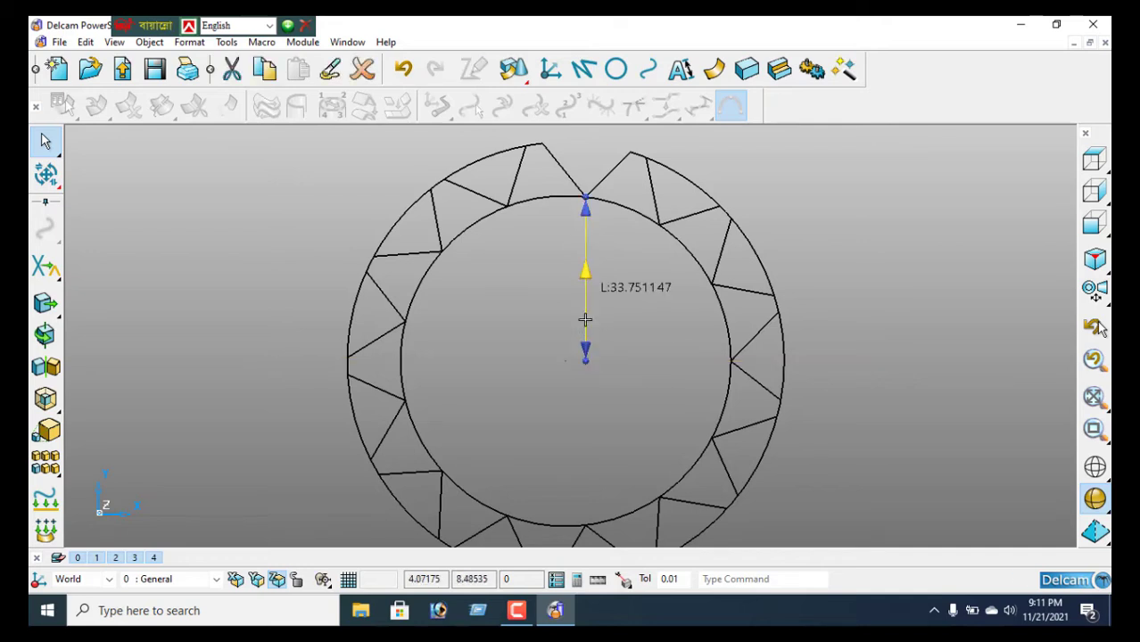
key(Delete)
scroll(503, 263, up, 1)
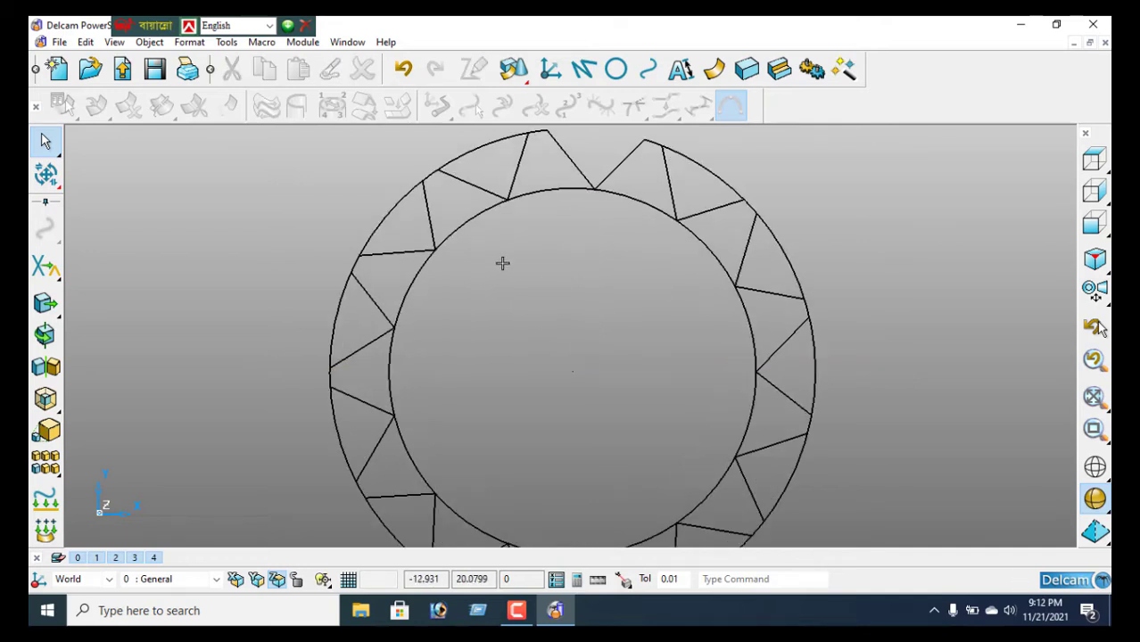
Trim away the outer circle's arc across each of the remaining V notches, leaving only the short tooth tips.
mouse_move(516, 245)
shift+middle_down()
mouse_move(488, 293)
mouse_move(451, 324)
shift+middle_up()
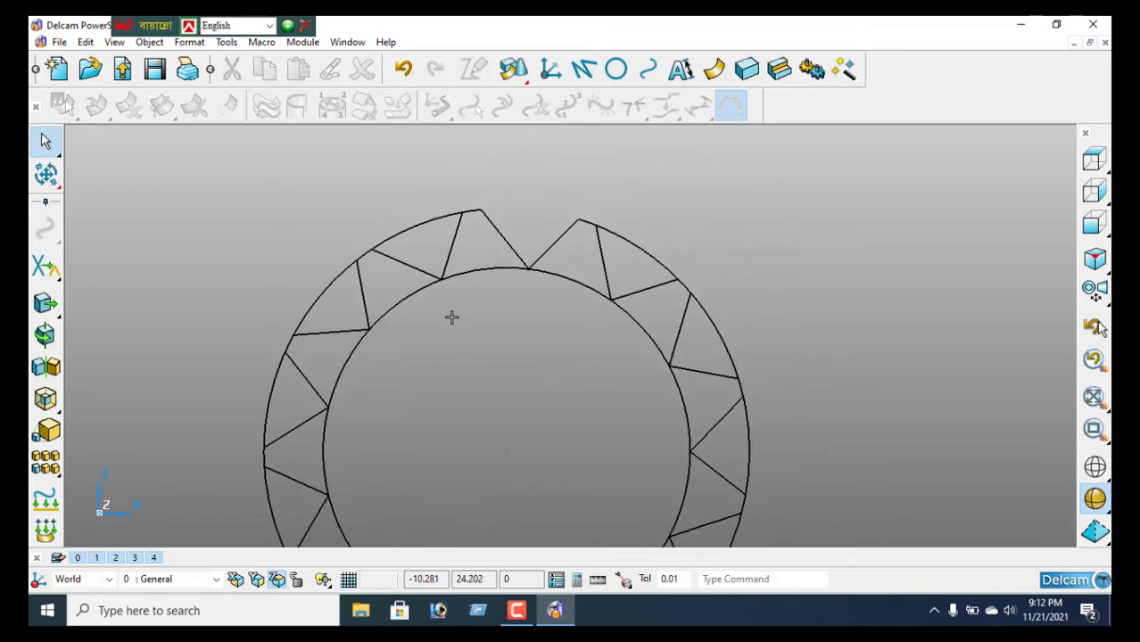
click(58, 272)
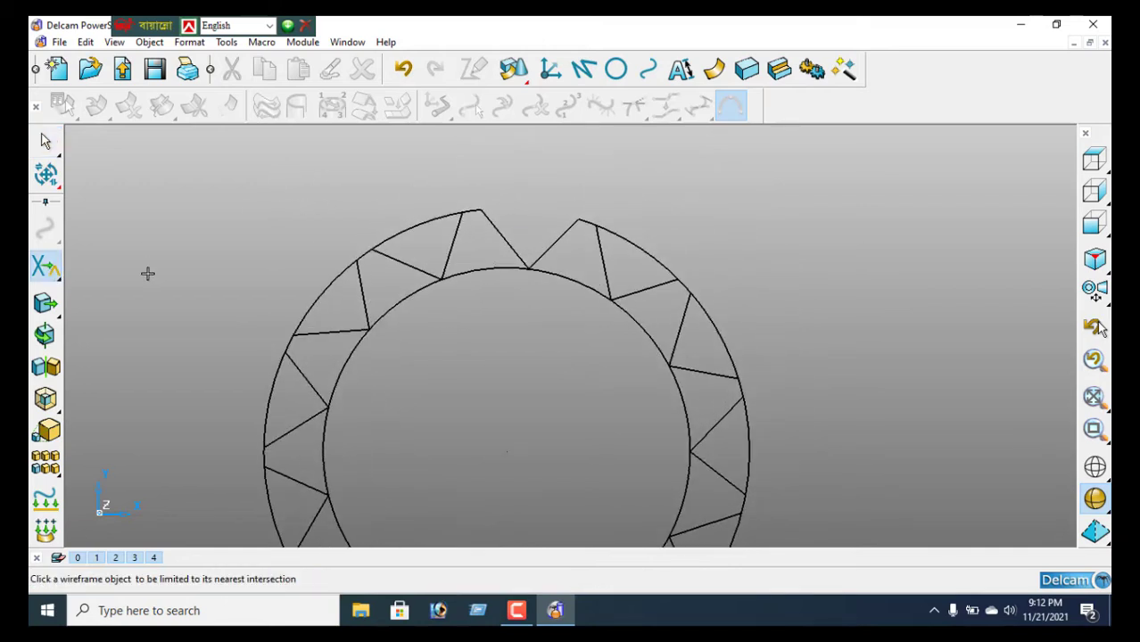
click(411, 227)
click(328, 278)
click(271, 392)
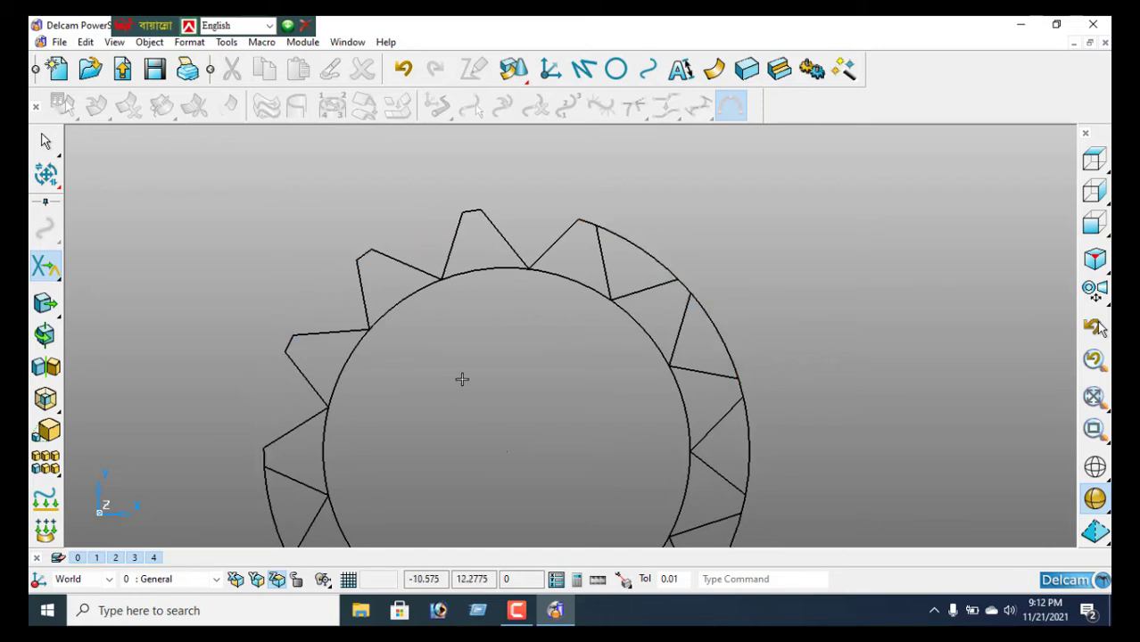
click(647, 248)
click(720, 331)
shift+middle_drag(634, 392, 622, 265)
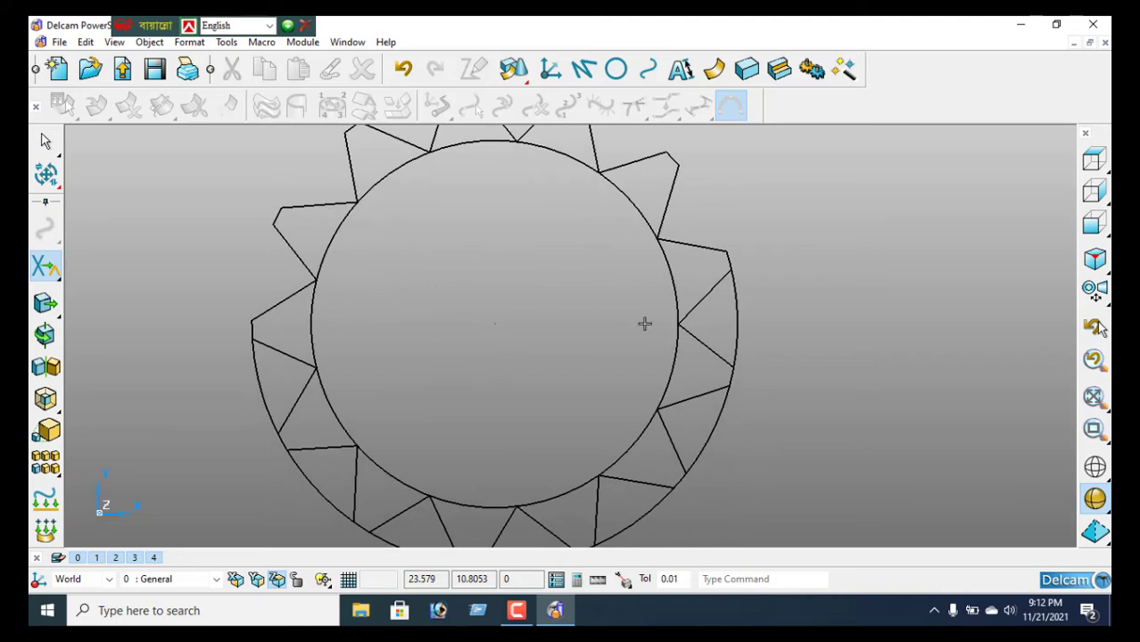
click(742, 324)
click(714, 441)
click(644, 520)
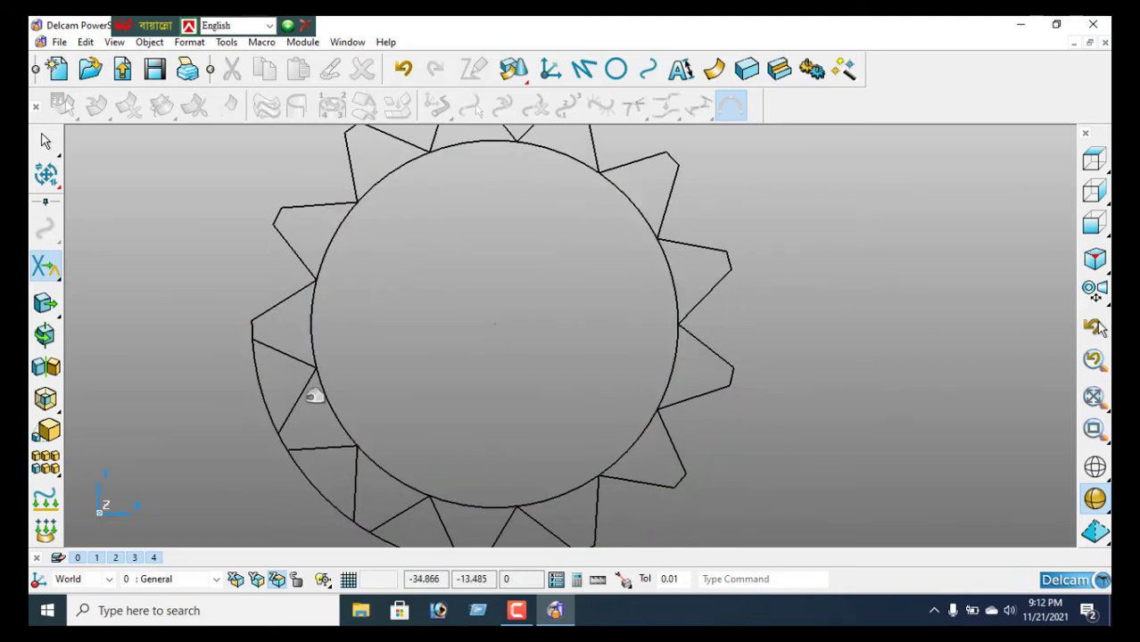
click(265, 375)
shift+middle_drag(482, 372, 496, 233)
click(340, 347)
click(448, 414)
click(546, 423)
Trim away every segment of the inner circle between the notch roots, leaving a single toothed outline.
scroll(654, 461, down, 3)
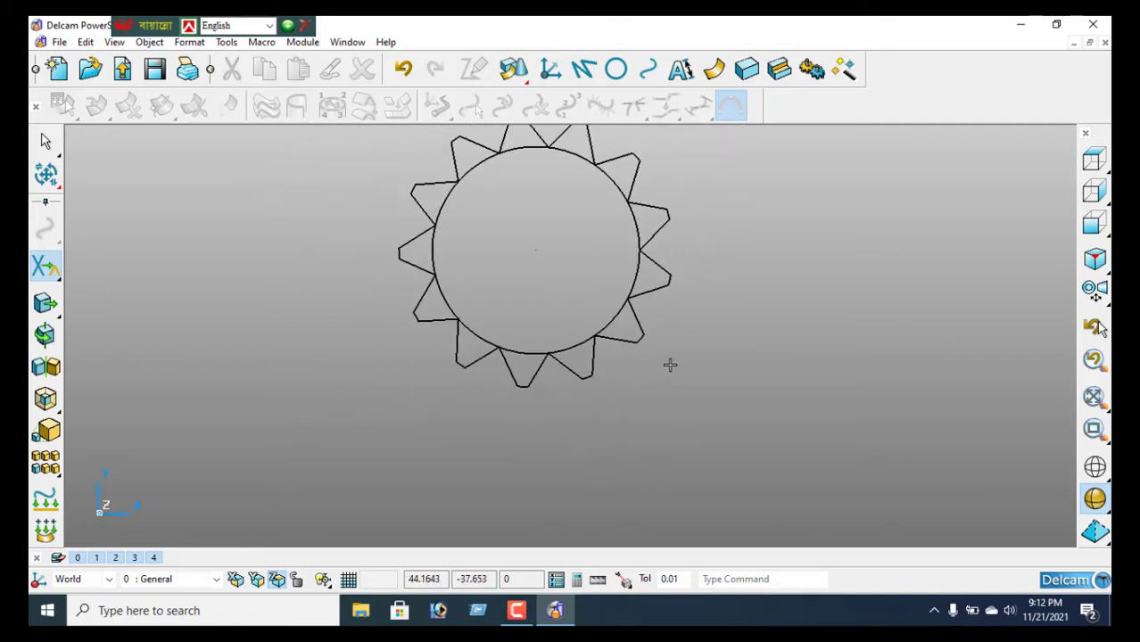
shift+middle_drag(356, 210, 356, 329)
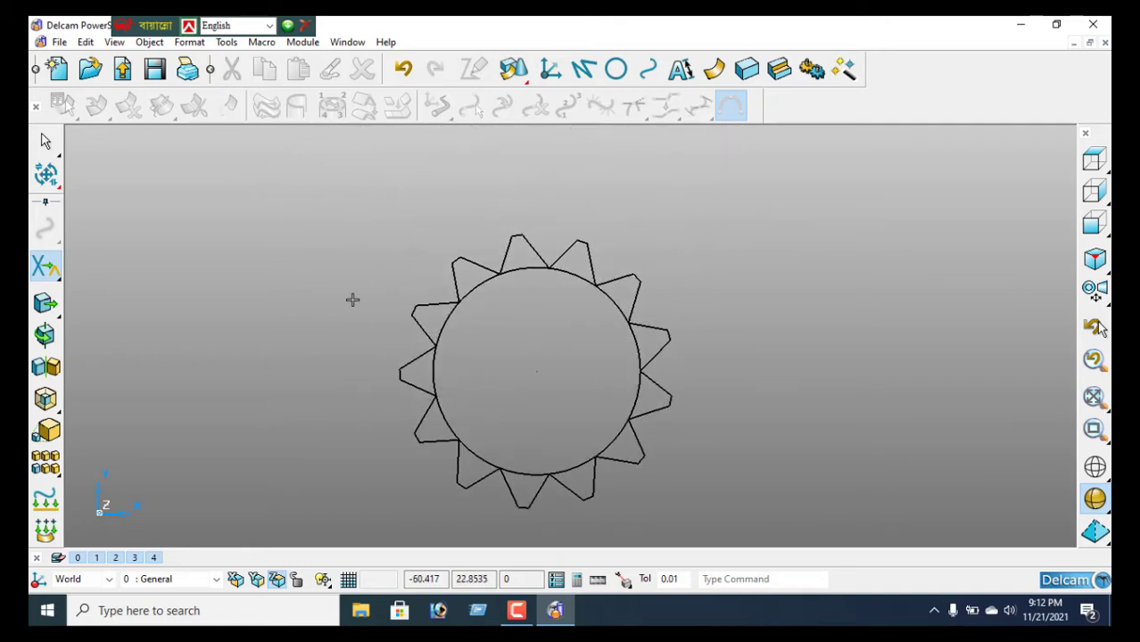
click(472, 291)
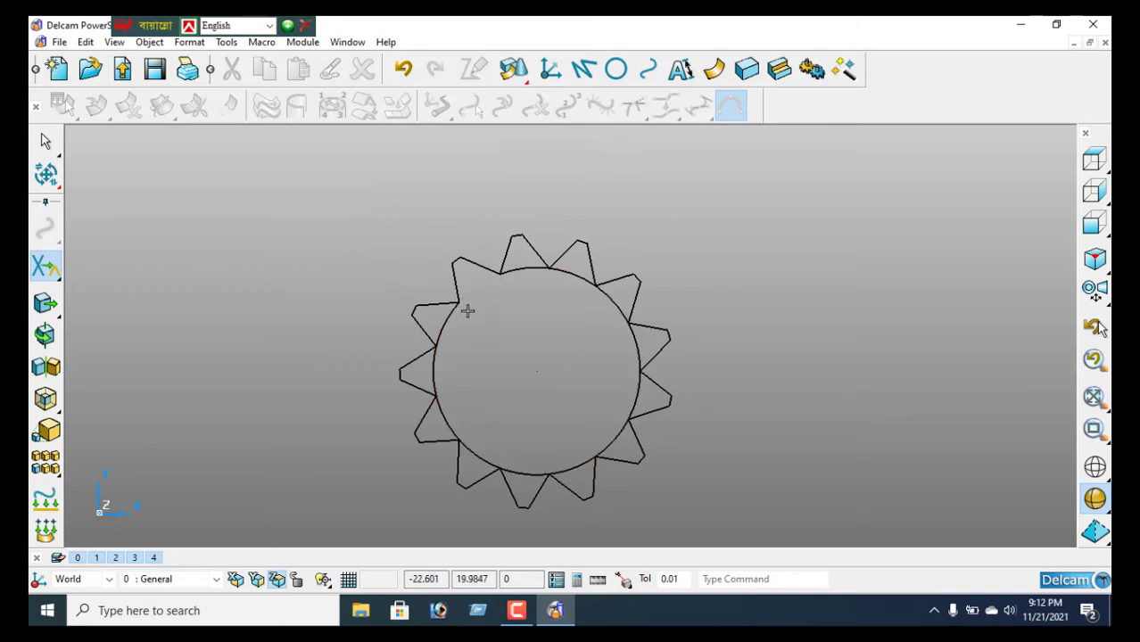
click(533, 267)
click(617, 301)
click(640, 344)
click(642, 384)
click(623, 437)
click(578, 460)
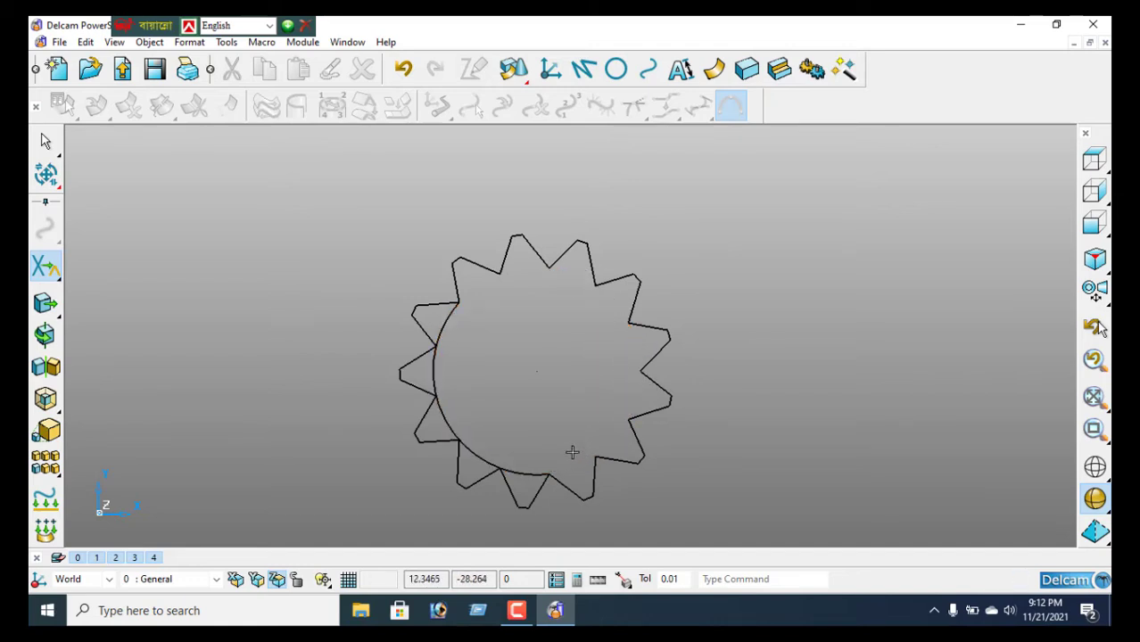
click(524, 468)
click(483, 455)
click(449, 417)
click(439, 382)
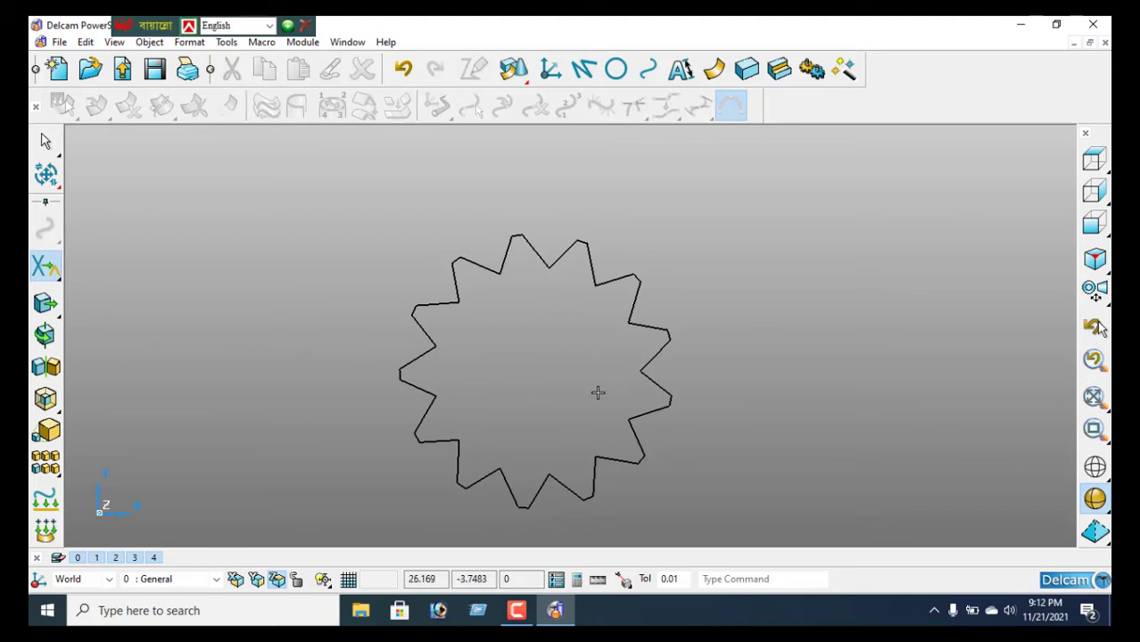
right_click(303, 184)
click(346, 189)
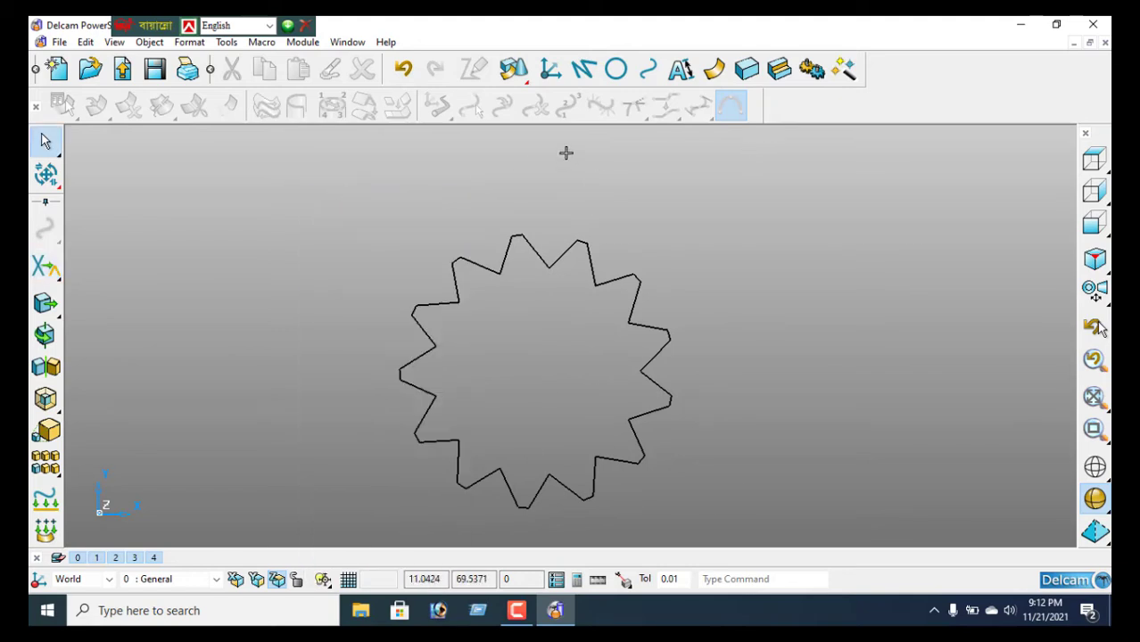
Create and save a composite curve from the closed toothed outline.
click(651, 71)
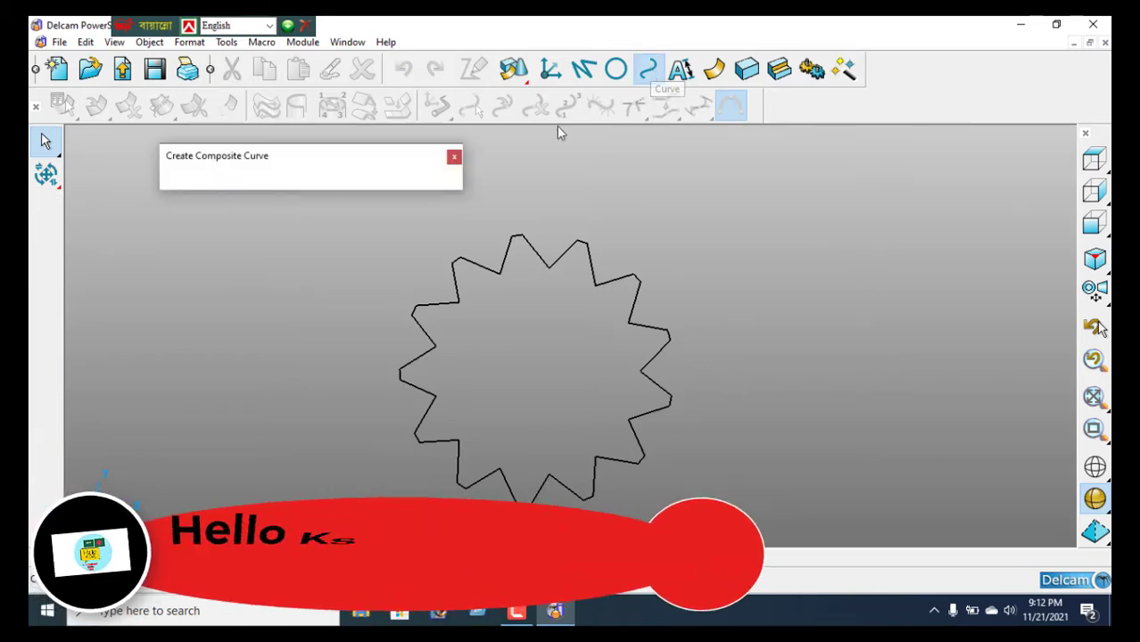
click(460, 284)
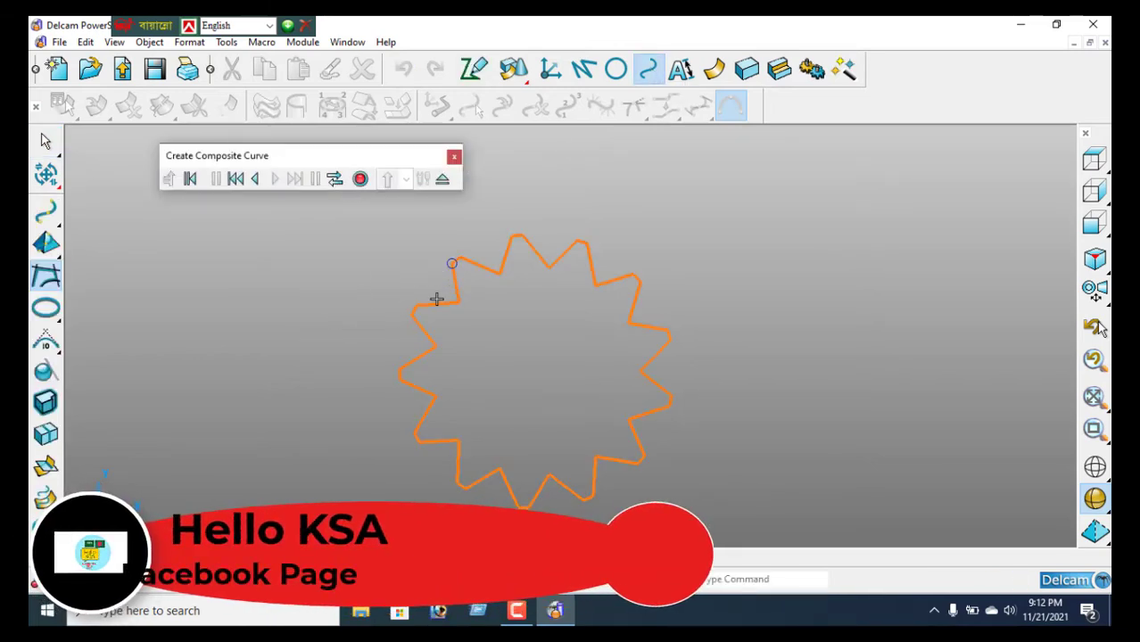
click(361, 179)
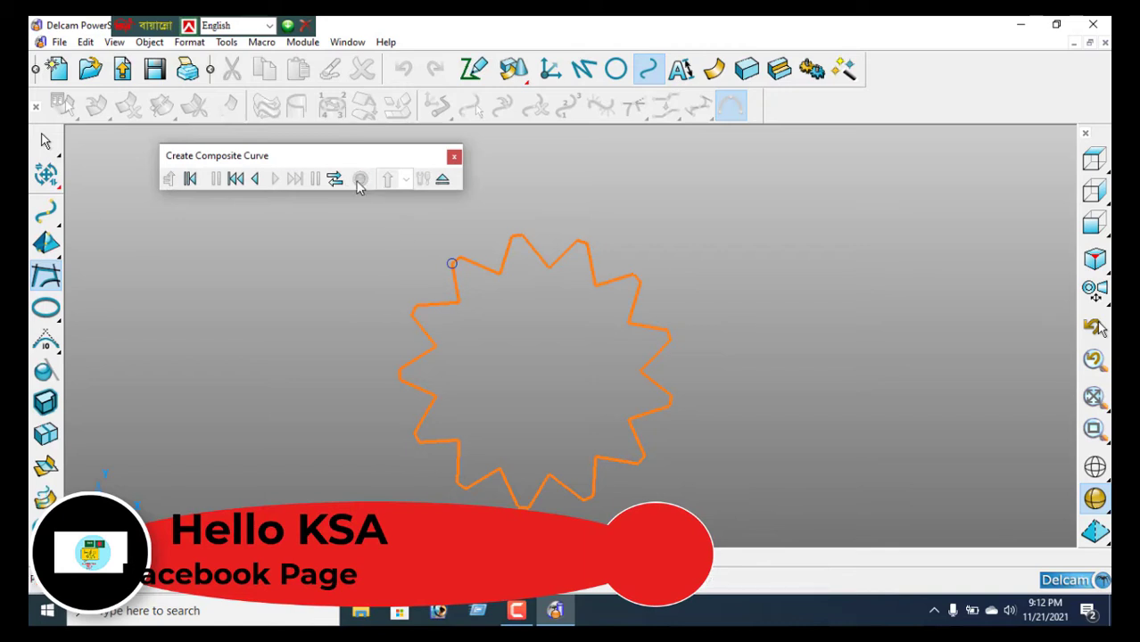
Create a solid extrusion from the closed toothed composite curve.
click(442, 180)
click(746, 70)
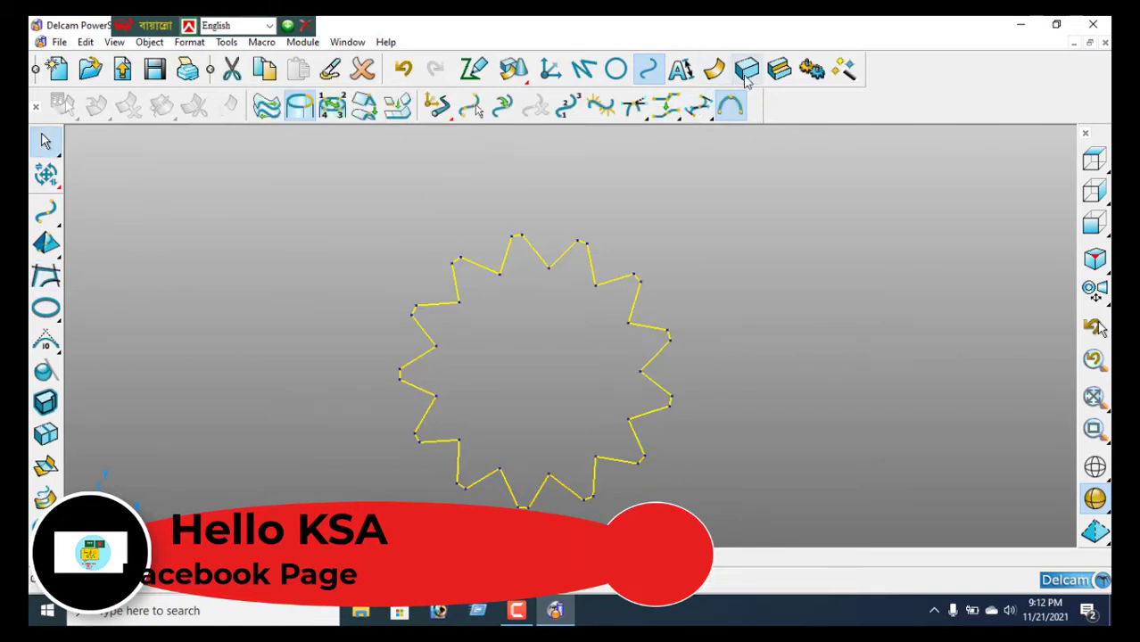
click(45, 275)
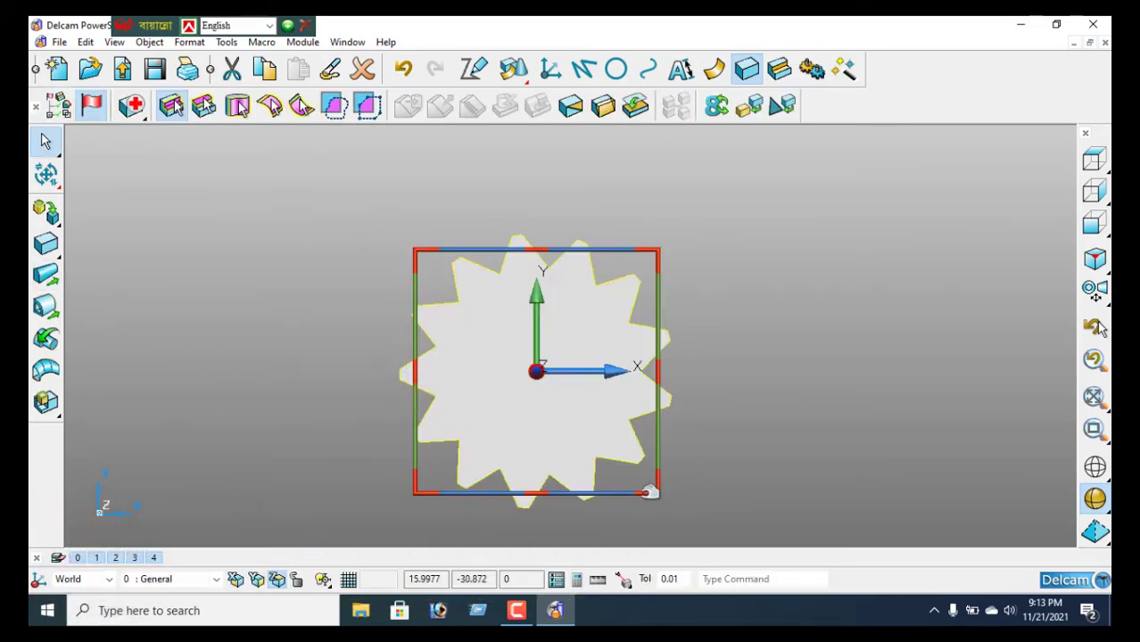
Set the gear extrusion's Direction 1 length to 20 and clear the selection.
middle_drag(646, 500, 601, 404)
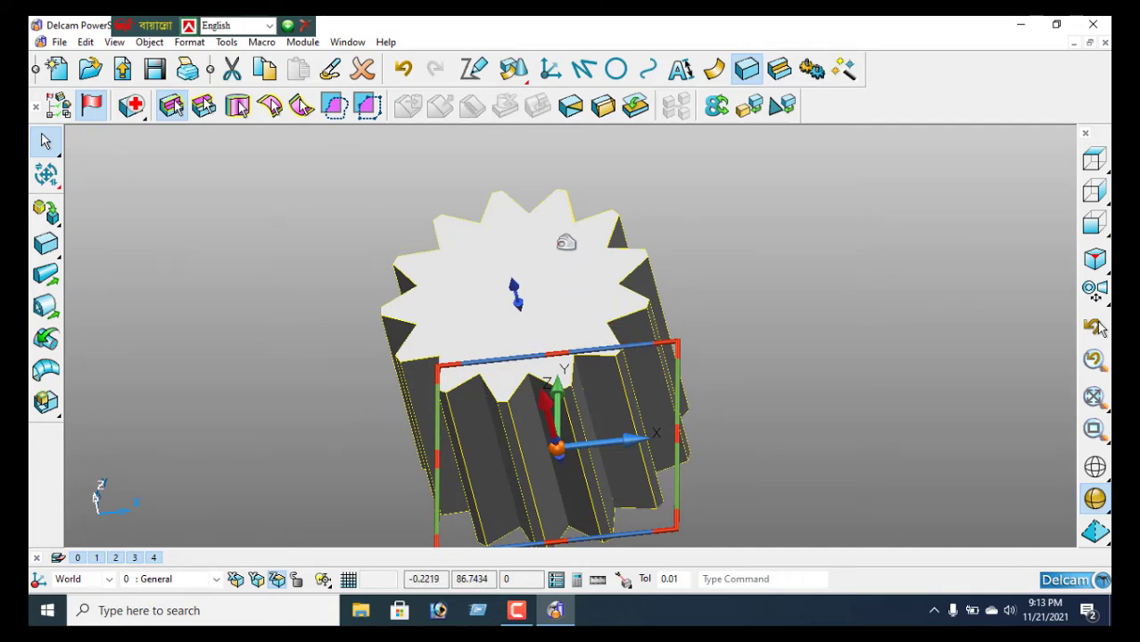
double_click(562, 244)
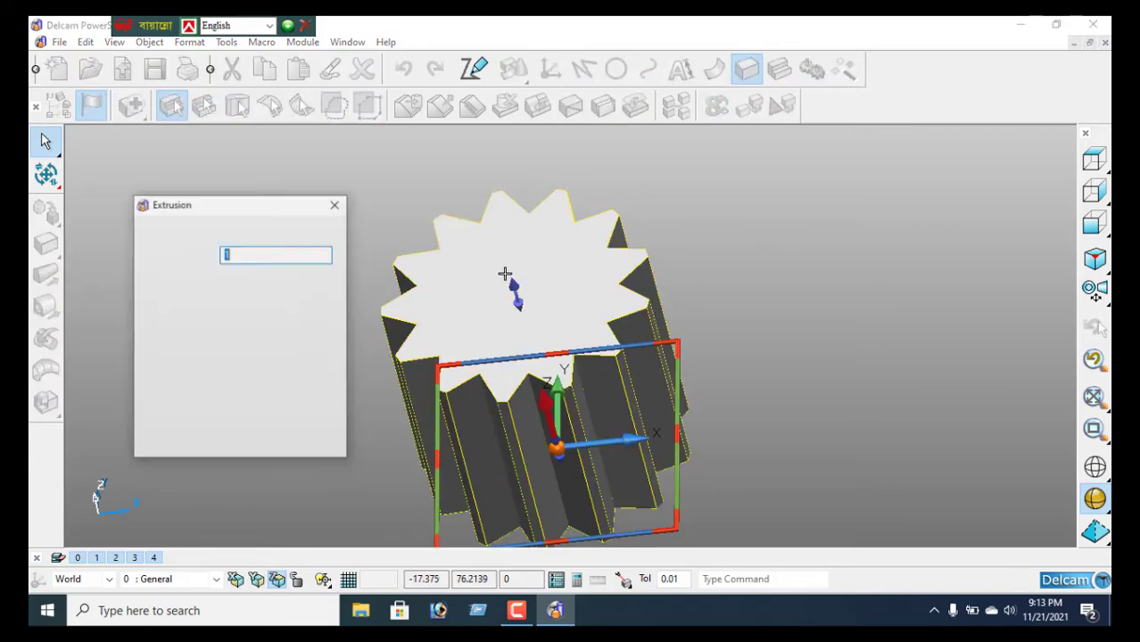
double_click(249, 290)
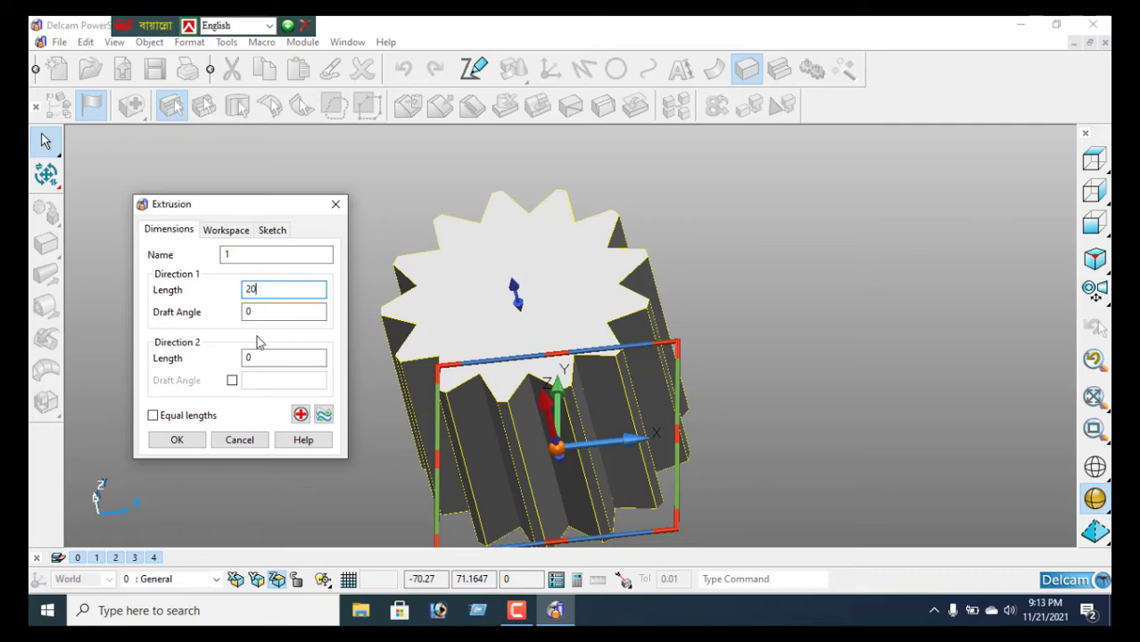
click(175, 439)
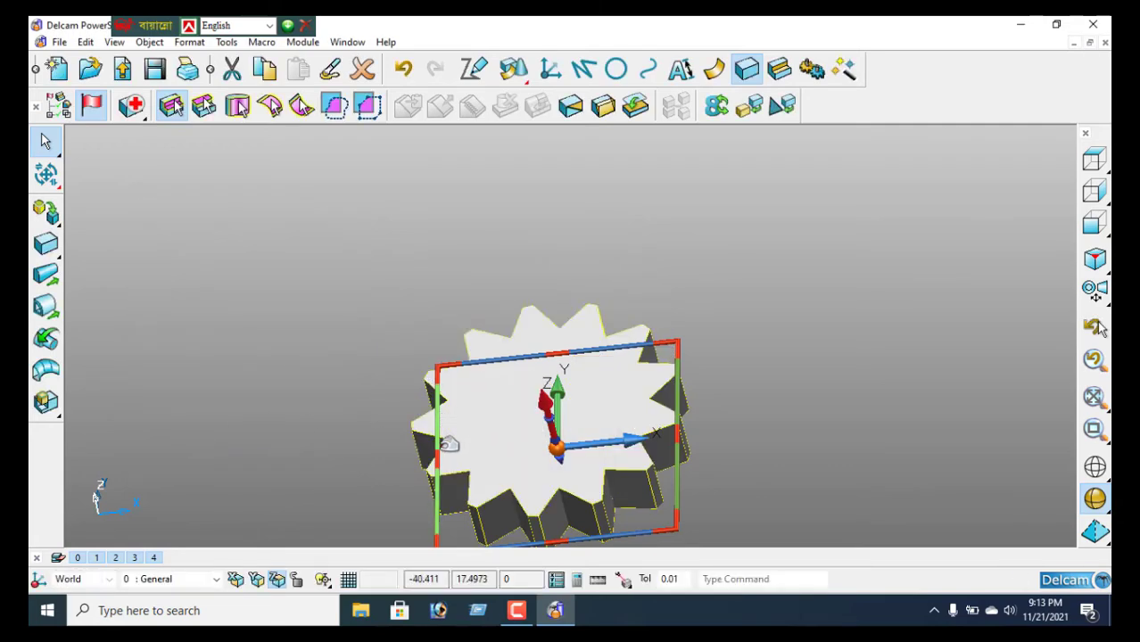
mouse_move(385, 446)
middle_down()
mouse_move(394, 252)
mouse_move(326, 333)
middle_up()
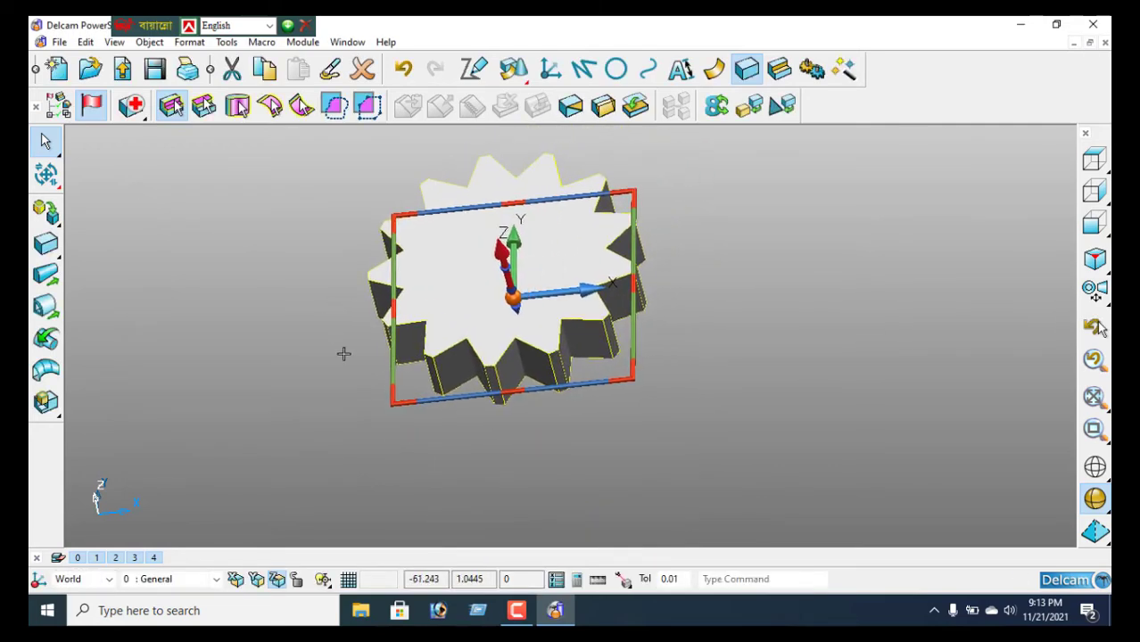
right_click(758, 295)
click(795, 209)
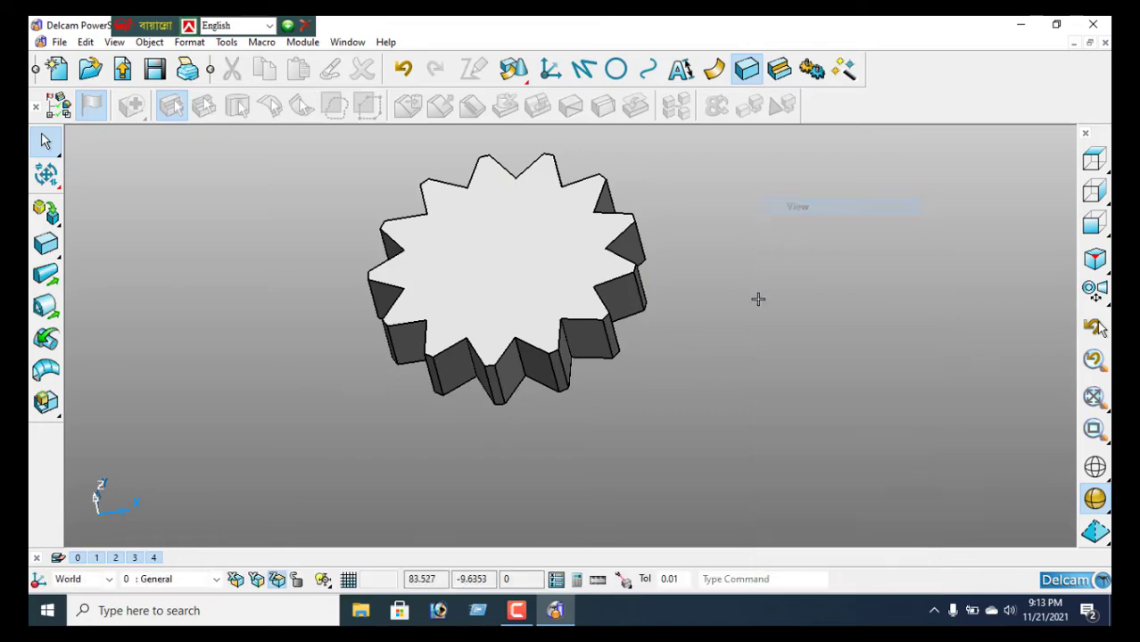
Draw a full circle of radius 10 at the centre of the gear's upper face and deselect it.
click(1095, 258)
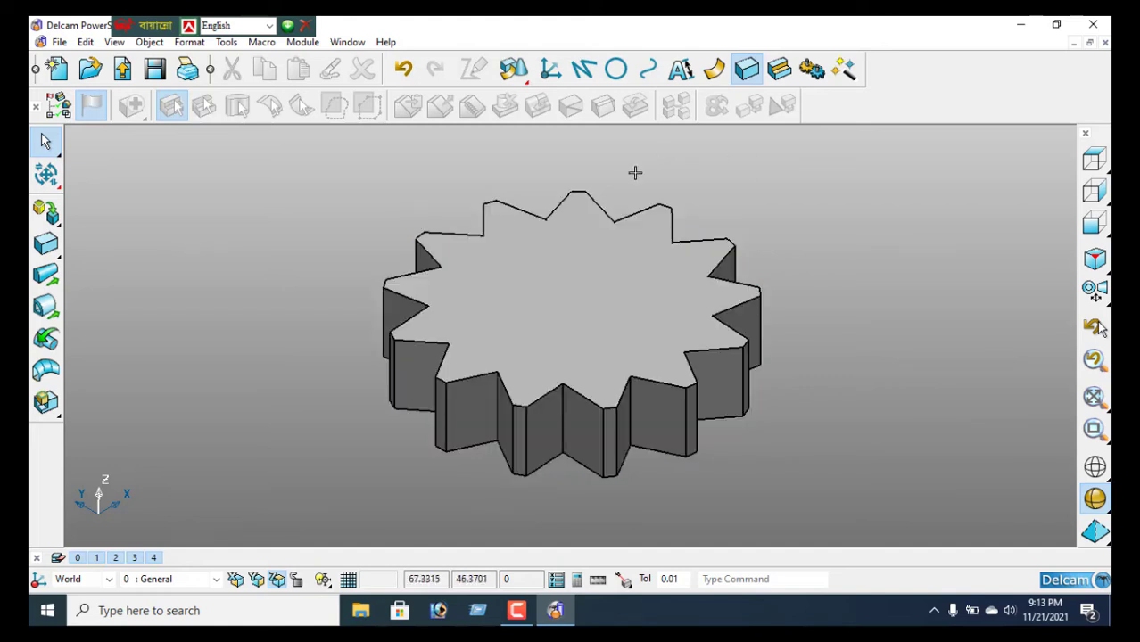
click(615, 69)
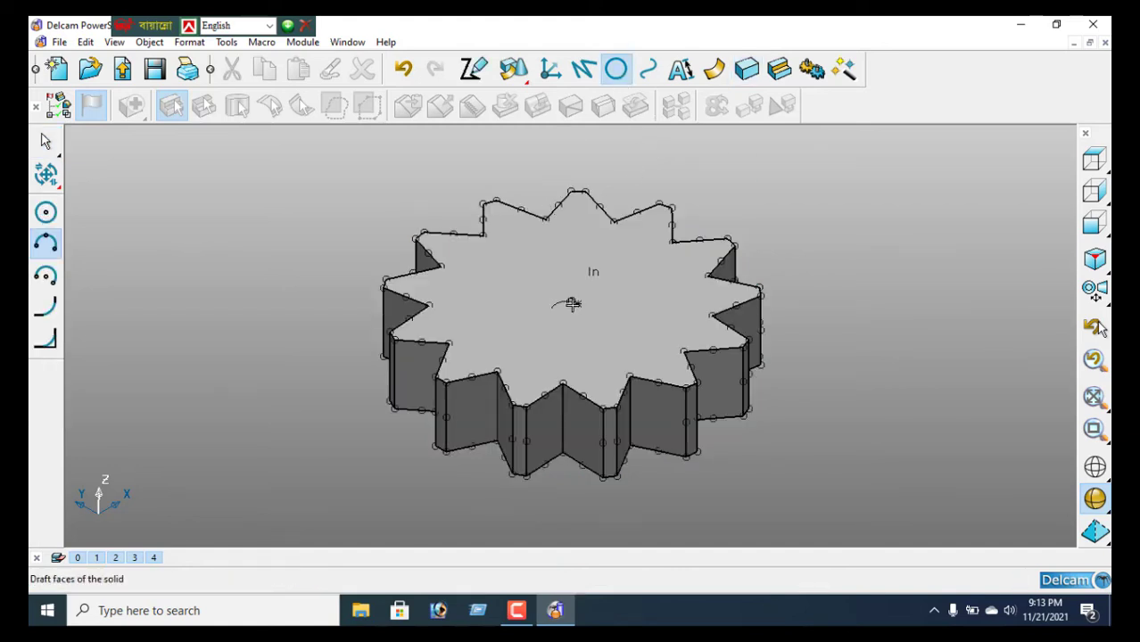
click(46, 211)
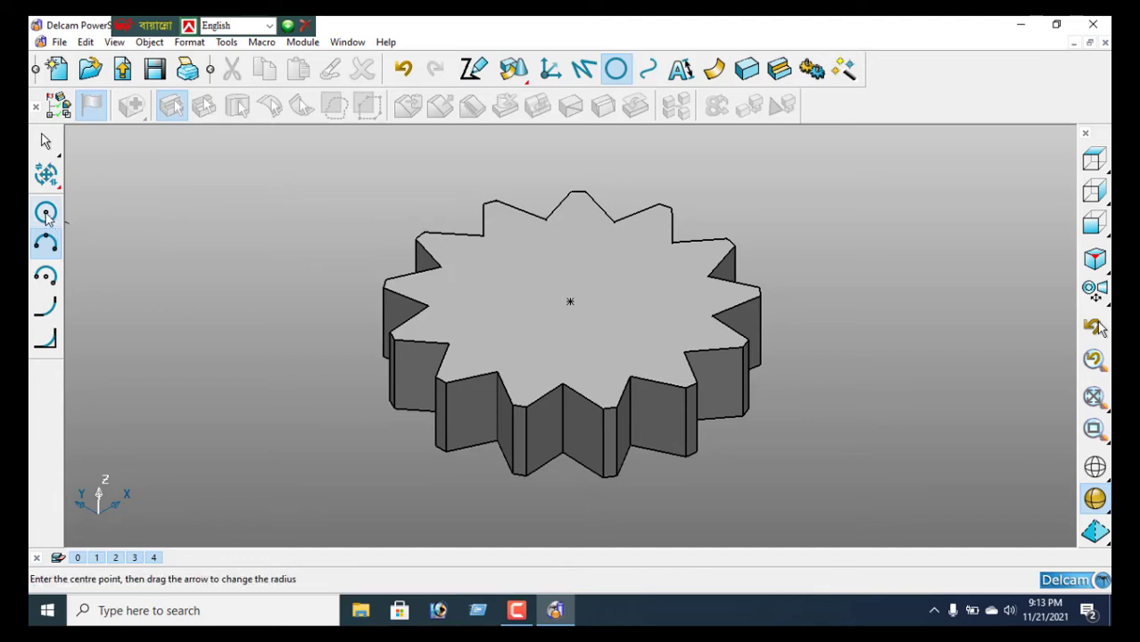
click(571, 302)
right_click(264, 166)
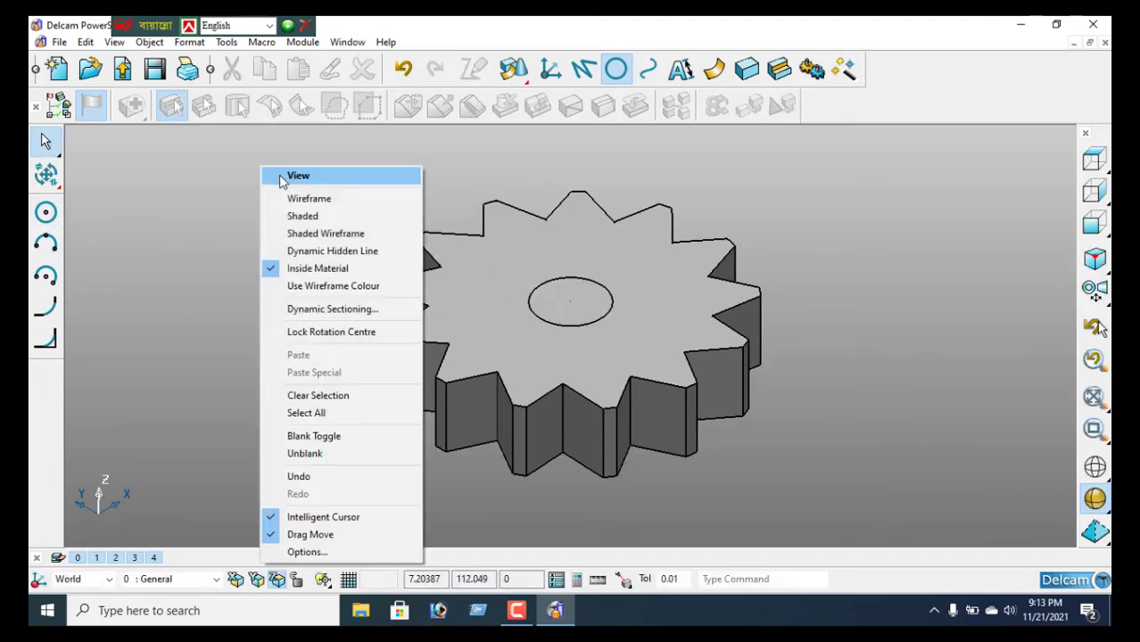
click(285, 175)
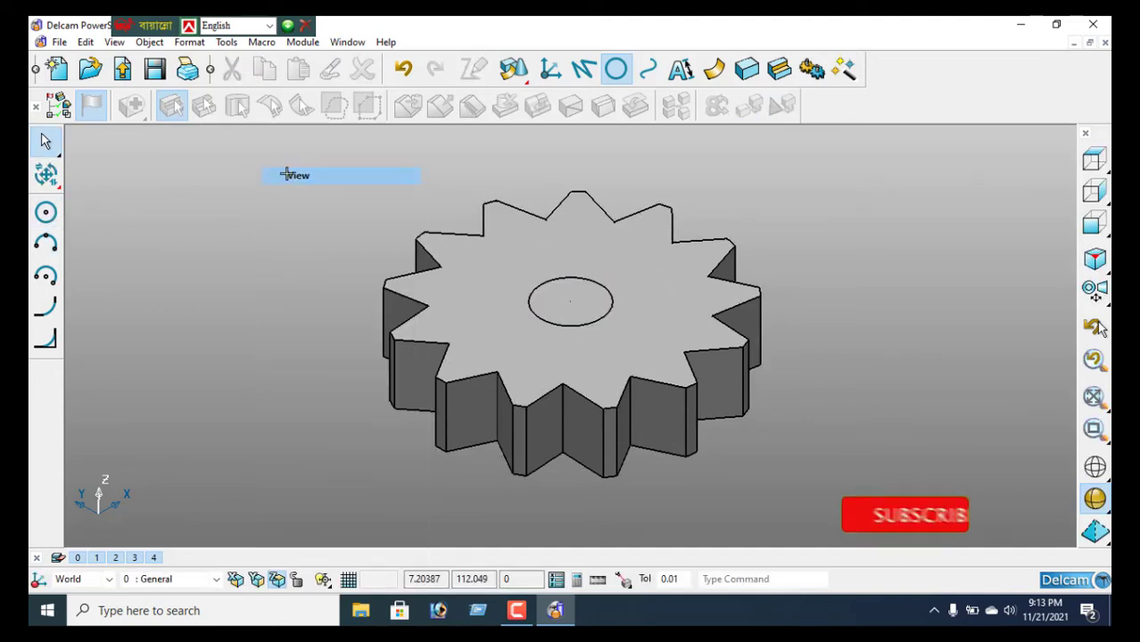
Switch the central circle to diameter sizing and set its diameter to 22.5.
double_click(613, 296)
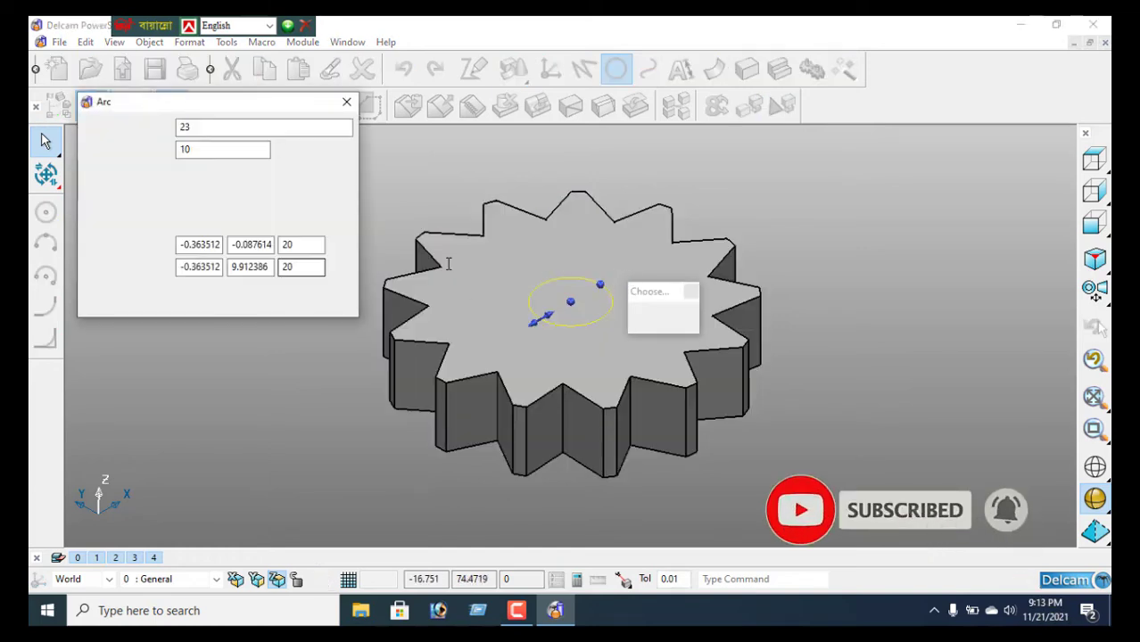
click(125, 150)
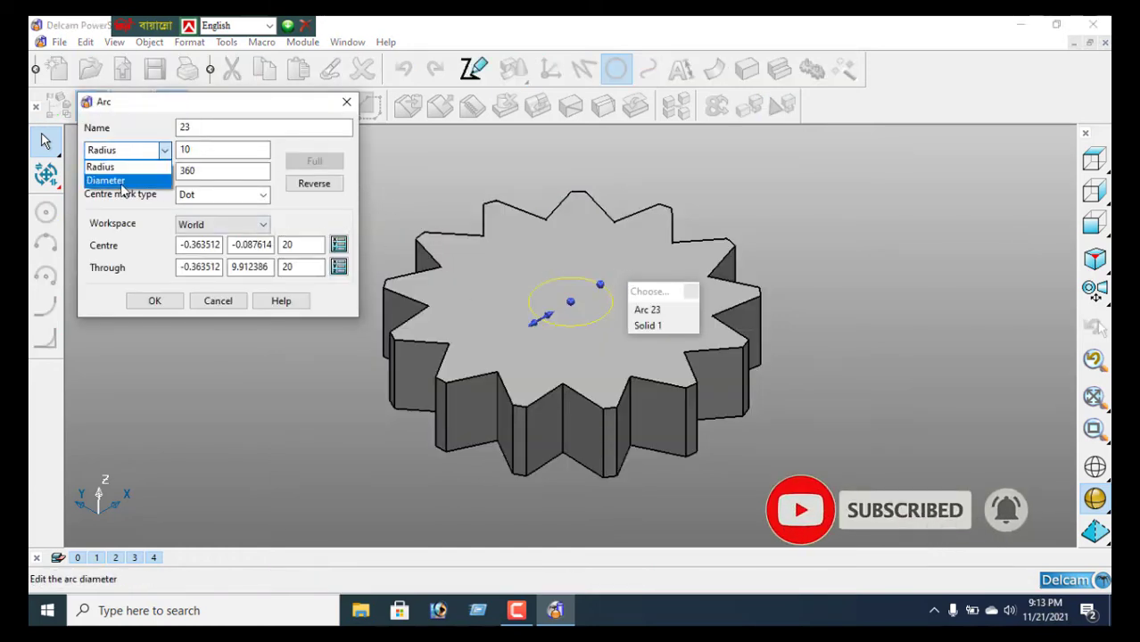
click(116, 177)
drag(210, 152, 155, 153)
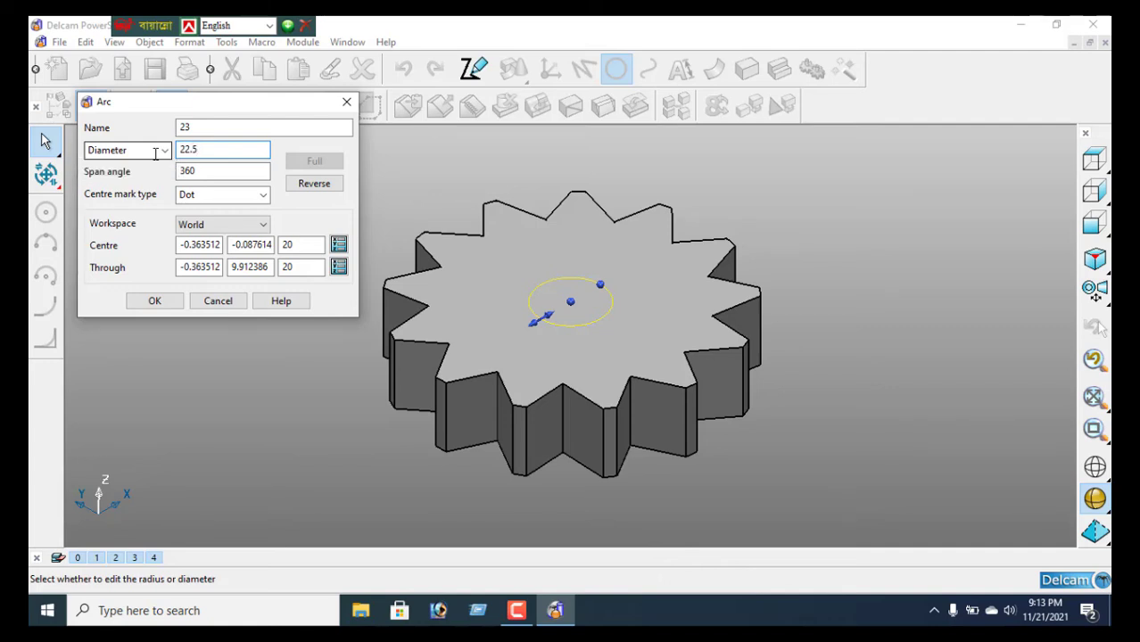
click(161, 305)
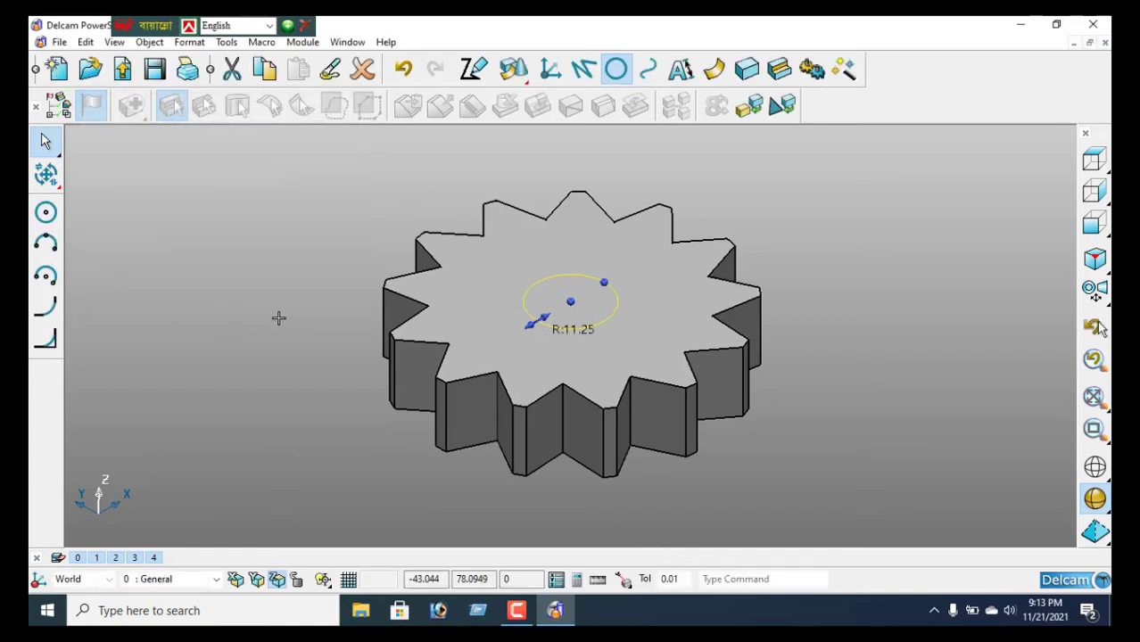
Cut the central circle into the gear solid as a blind solid cut with a depth of 20.
click(780, 76)
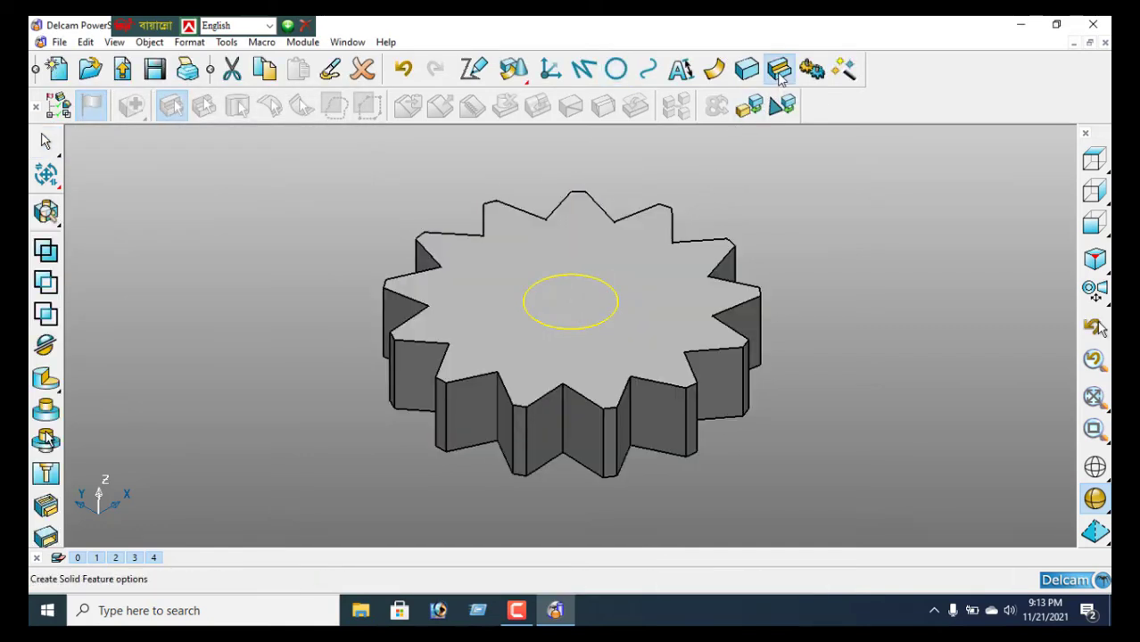
click(46, 380)
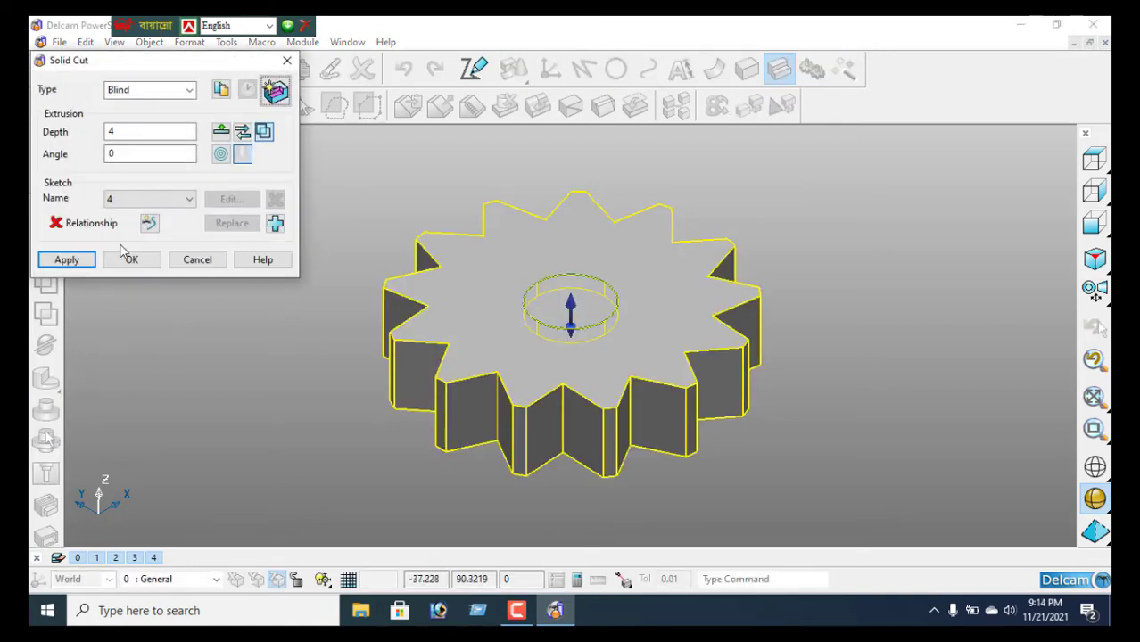
double_click(111, 131)
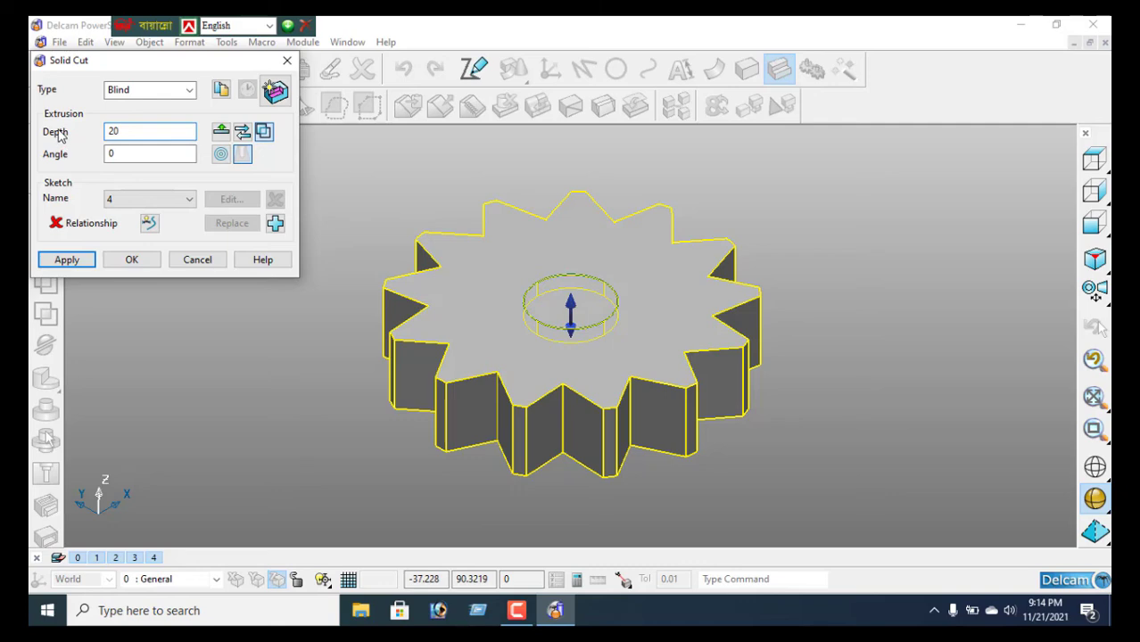
click(73, 261)
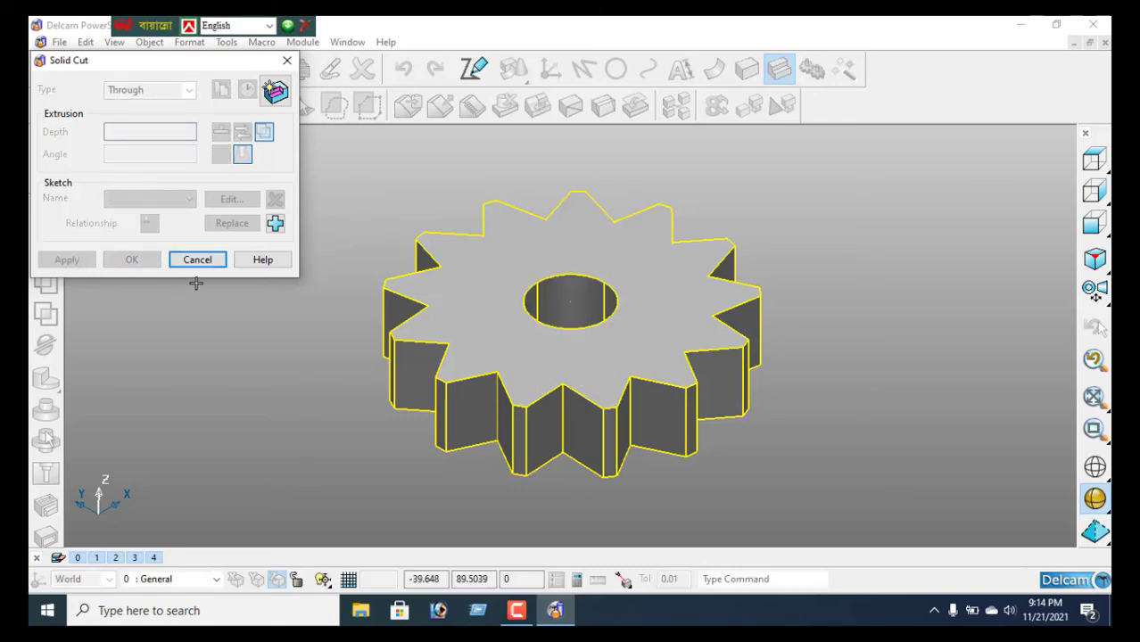
click(197, 259)
Examine the gear's teeth and central bore from both faces and the side, ending in the isometric view.
middle_drag(732, 373, 322, 407)
middle_drag(657, 332, 789, 362)
middle_drag(803, 251, 761, 382)
middle_drag(705, 247, 686, 232)
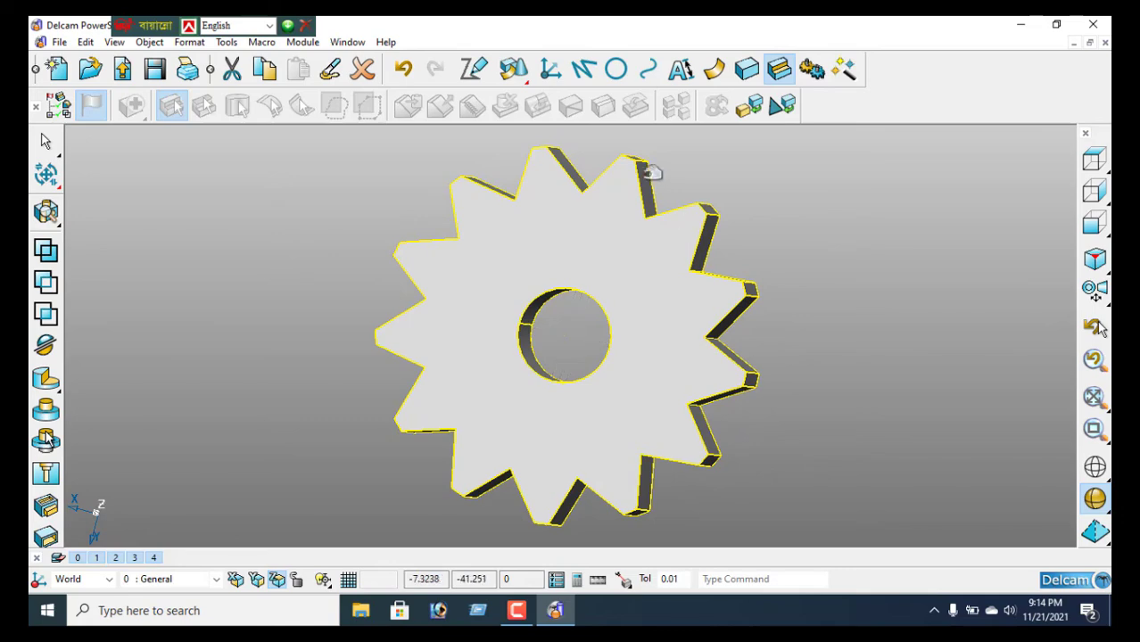
middle_drag(640, 175, 631, 217)
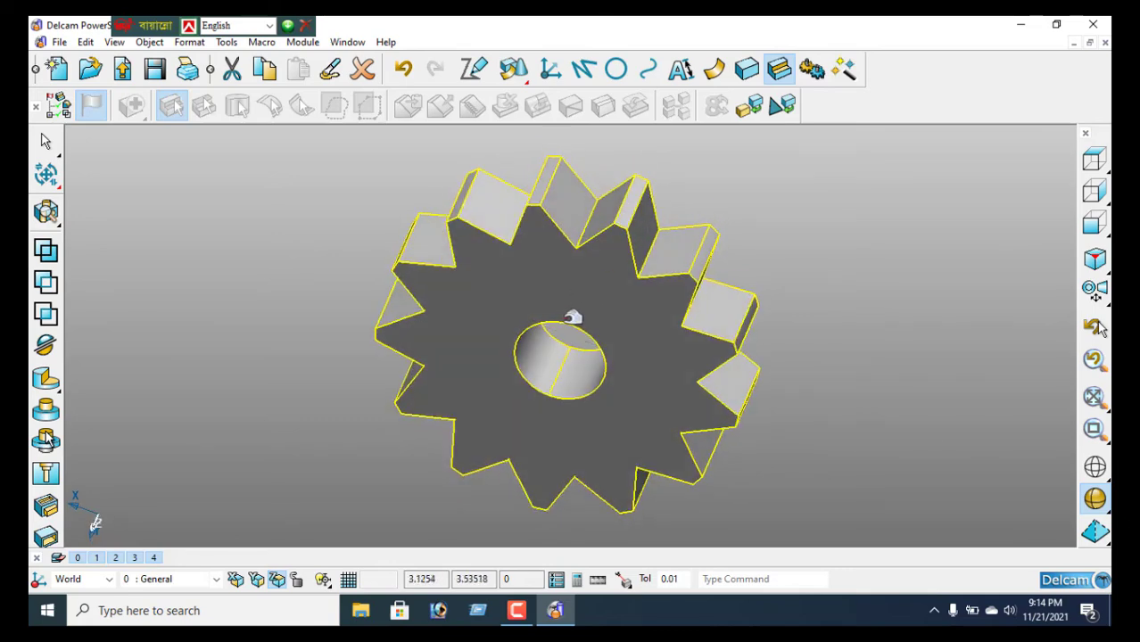
middle_drag(619, 265, 689, 236)
middle_drag(547, 308, 706, 242)
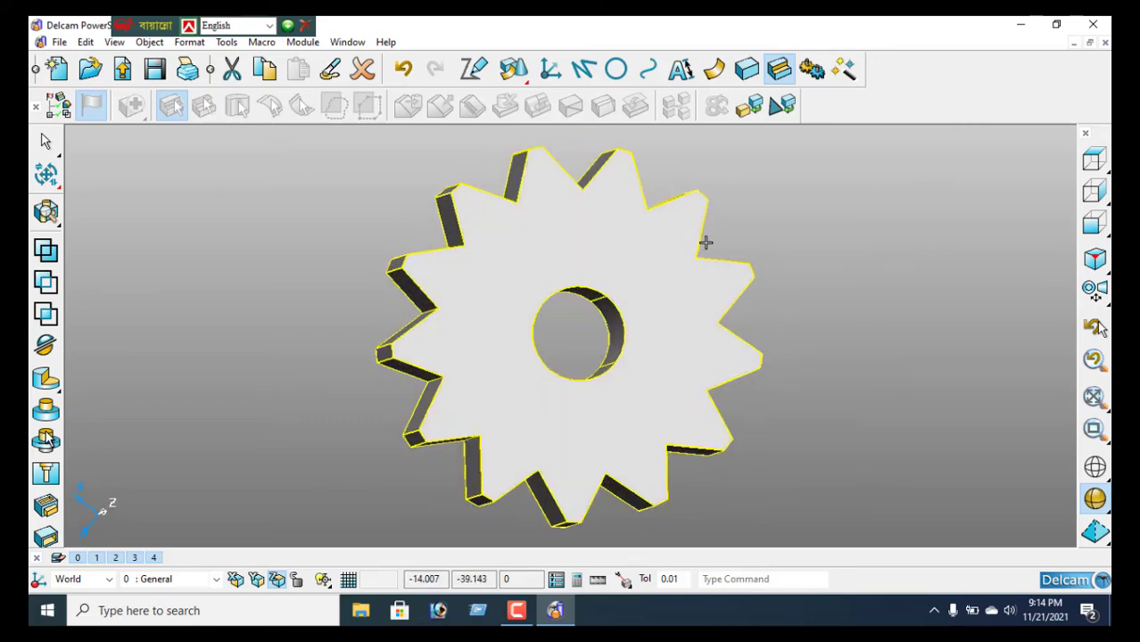
click(1094, 226)
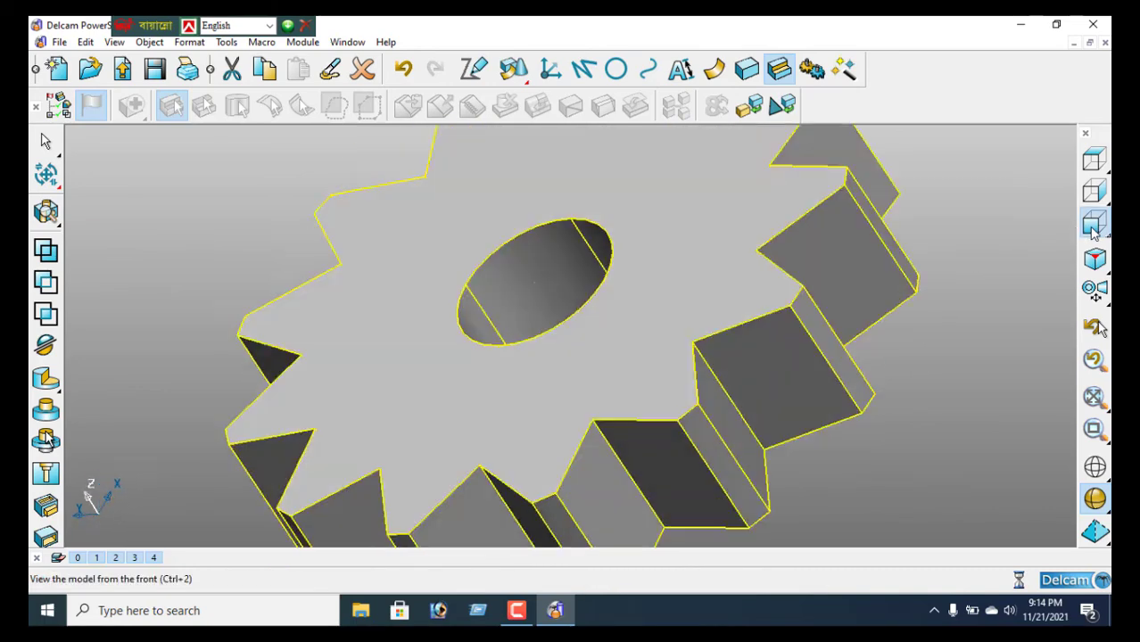
middle_drag(585, 305, 562, 384)
scroll(562, 385, down, 4)
middle_drag(672, 338, 703, 356)
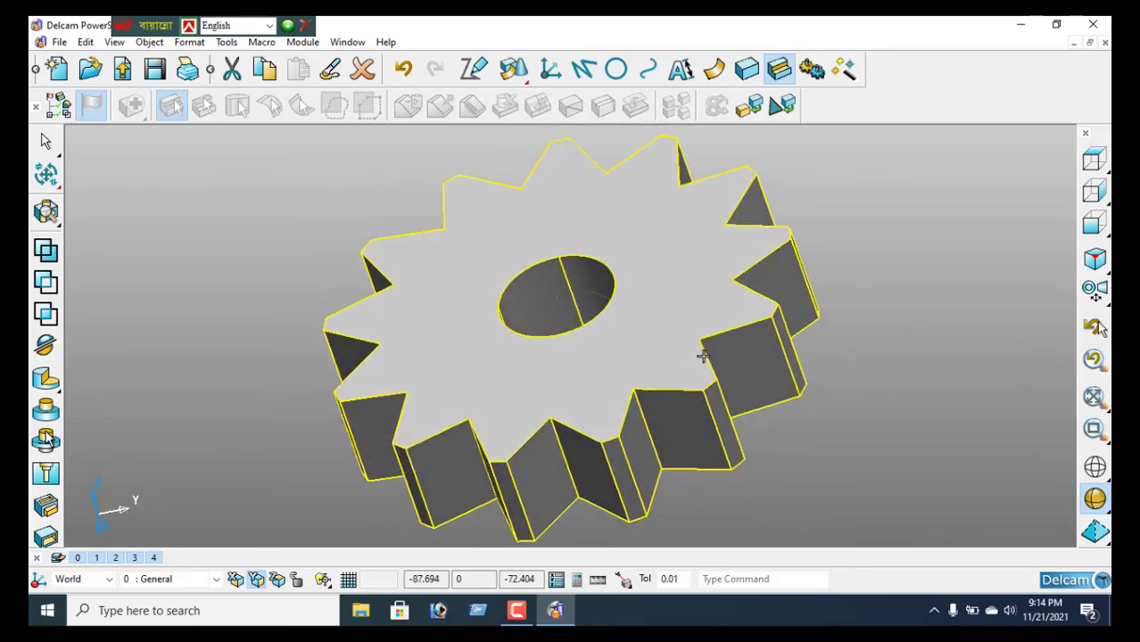
click(1095, 259)
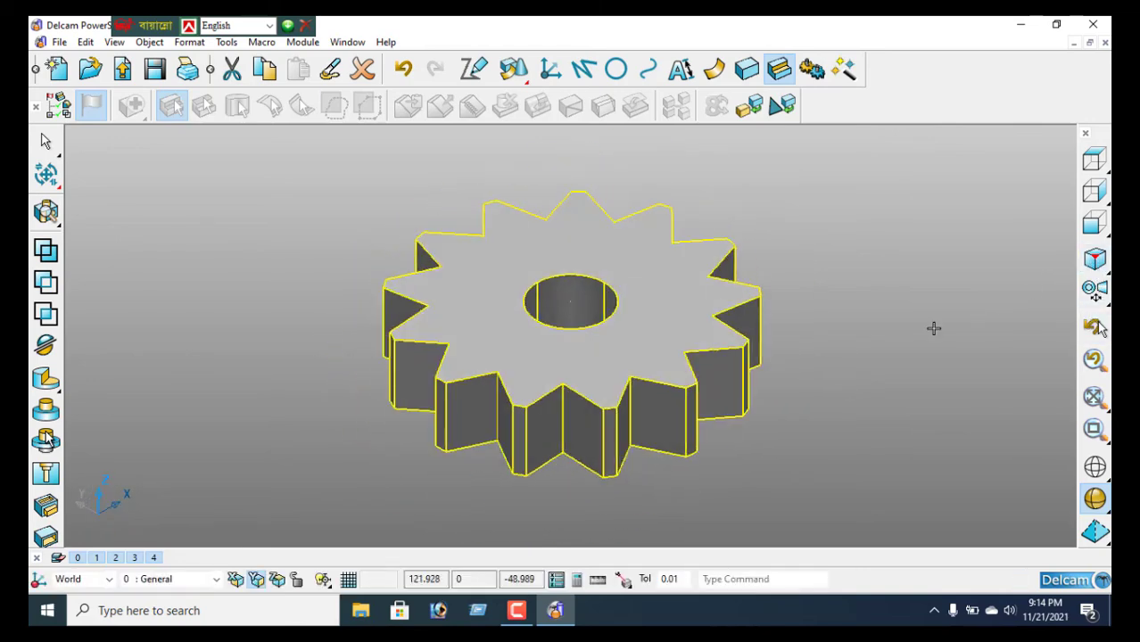